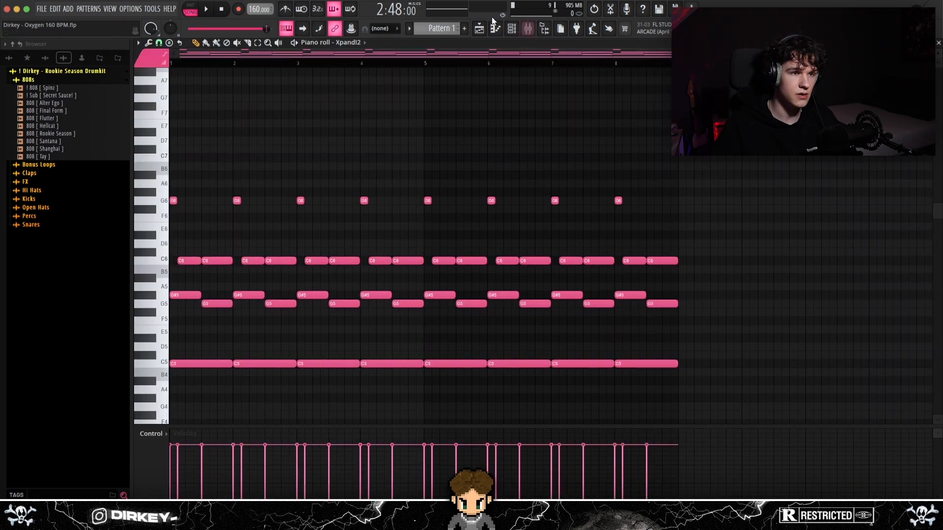
Open the Xpand!2 instrument from the channel rack and bring up its list of preset categories.
left_click(505, 32)
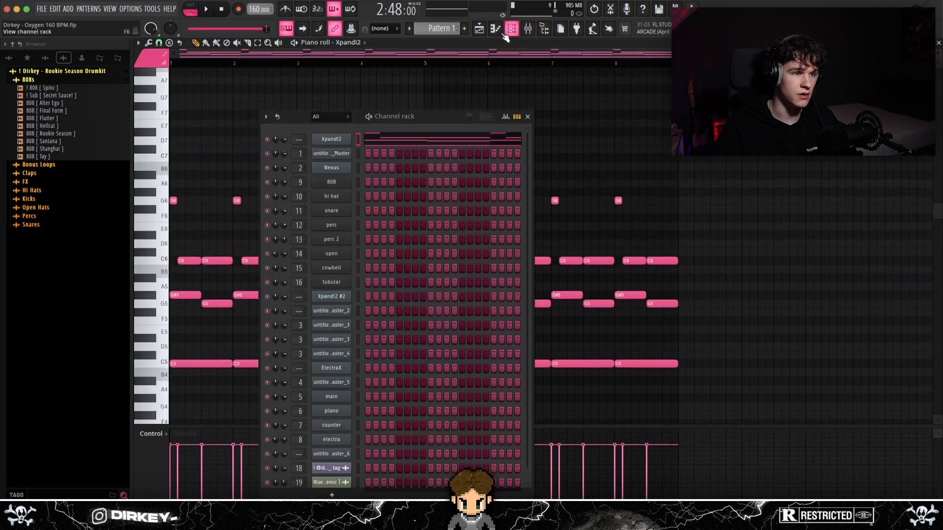
left_click(322, 142)
left_click(280, 331)
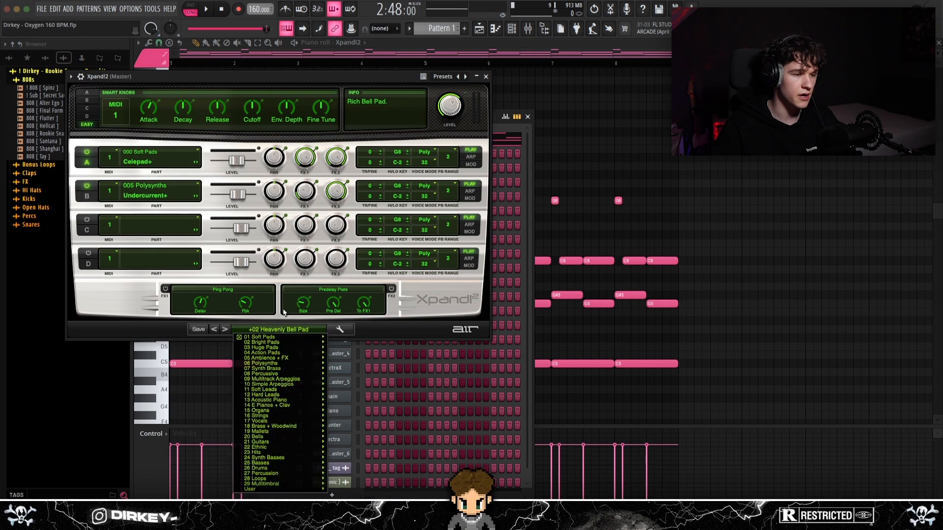
mouse_move(280, 338)
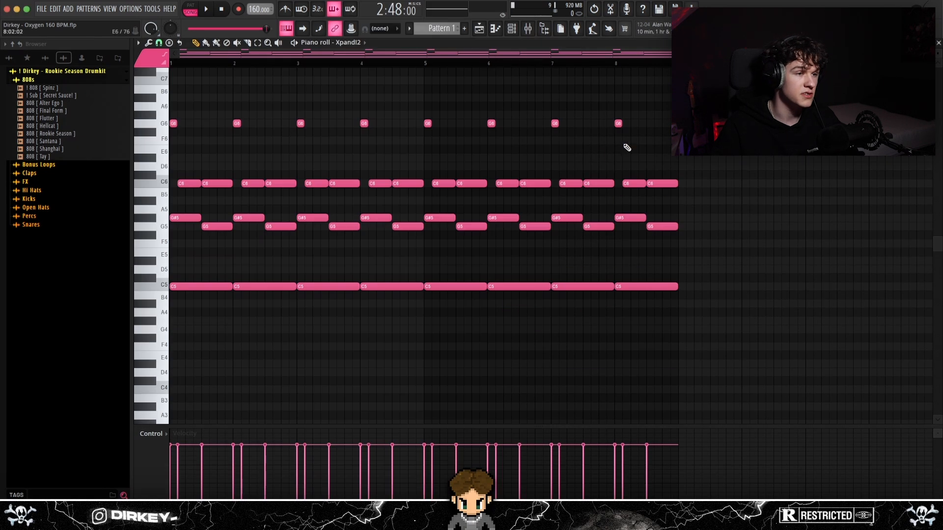
Try lowering the first G#5 note in bar 1 of the Xpand!2 melody by a semitone to G5.
left_click_drag(720, 103, 171, 316)
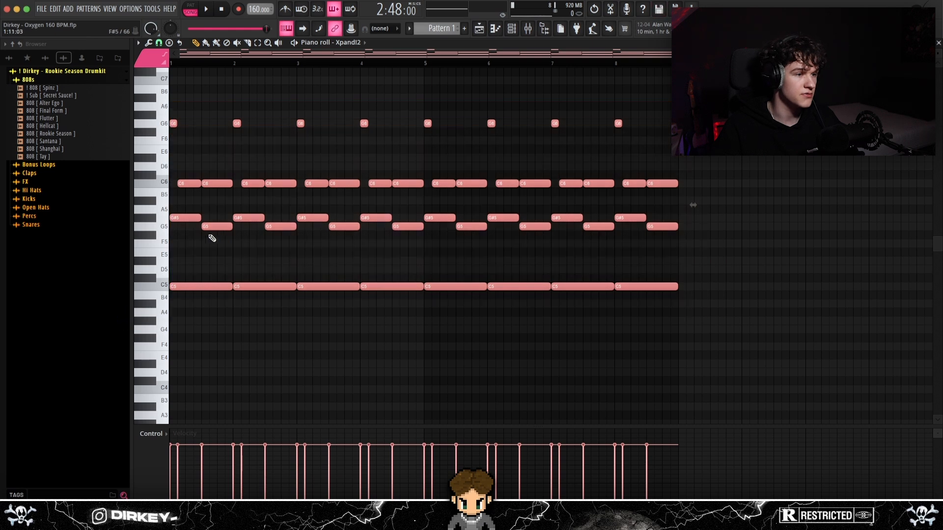
left_click(179, 207, "super")
left_click_drag(179, 206, 206, 228)
left_click_drag(93, 287, 118, 306)
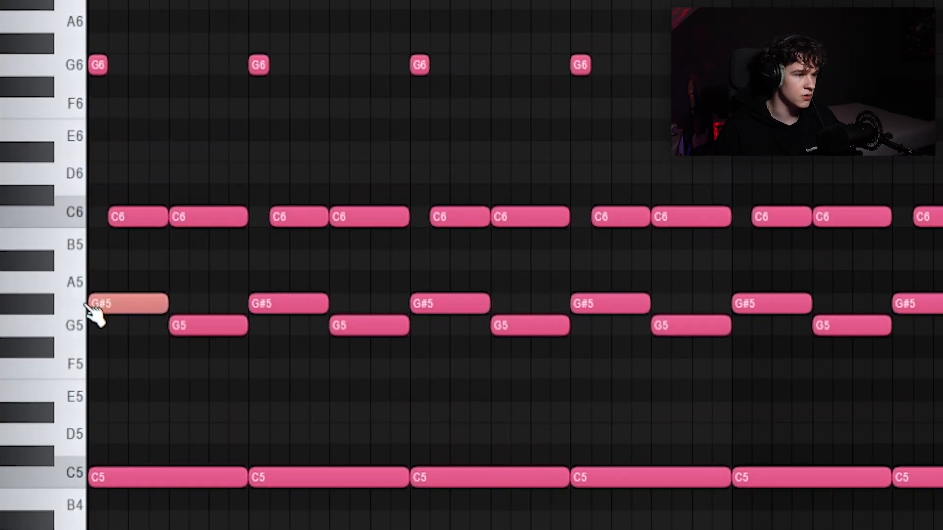
key("shift+Down")
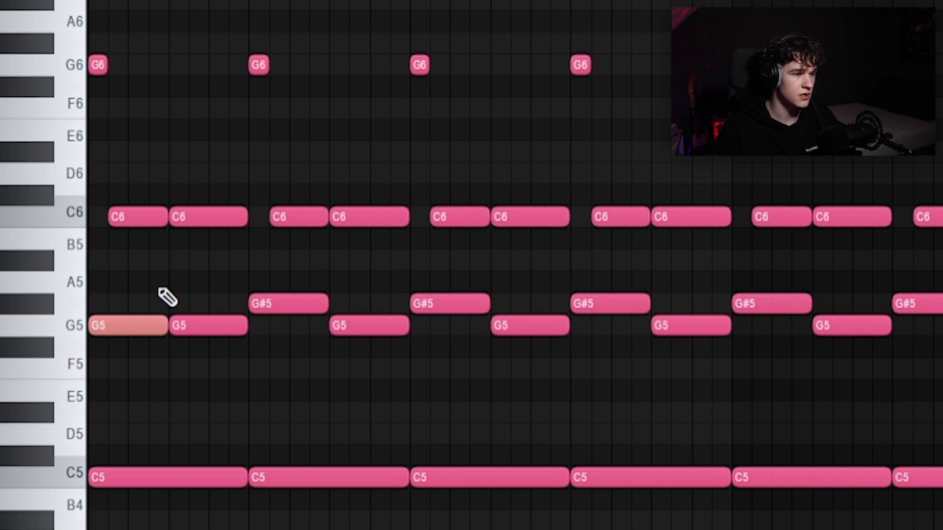
key("shift+Up")
Highlight the alternating G#5 and G5 notes from bar 2 through bar 8 and play the melody of Pattern 1.
left_click(278, 306)
left_click_drag(274, 274, 520, 334)
left_click_drag(407, 271, 942, 277)
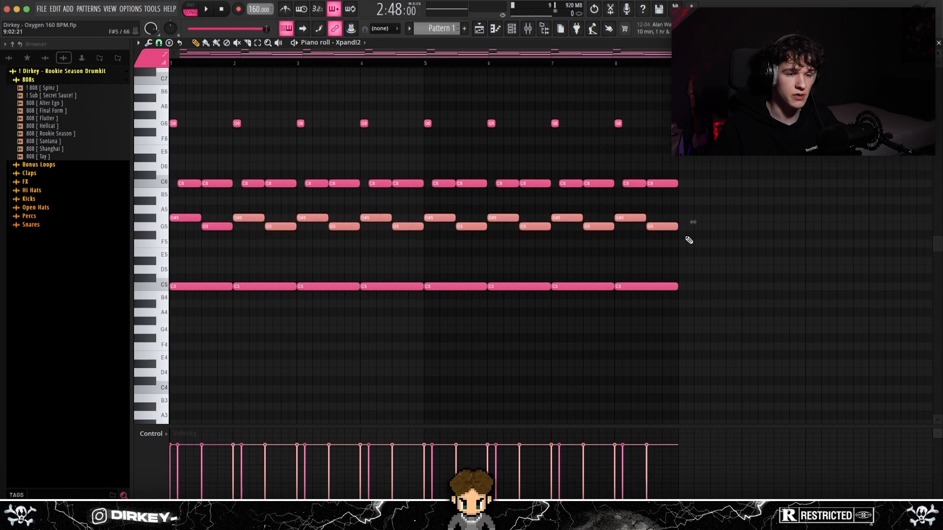
key("ctrl+d")
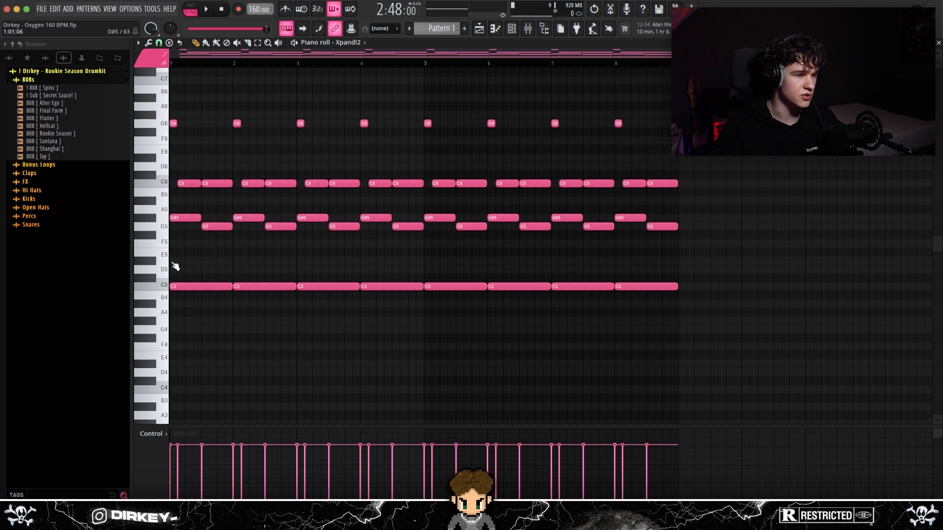
left_click_drag(184, 307, 206, 180)
left_click(182, 216)
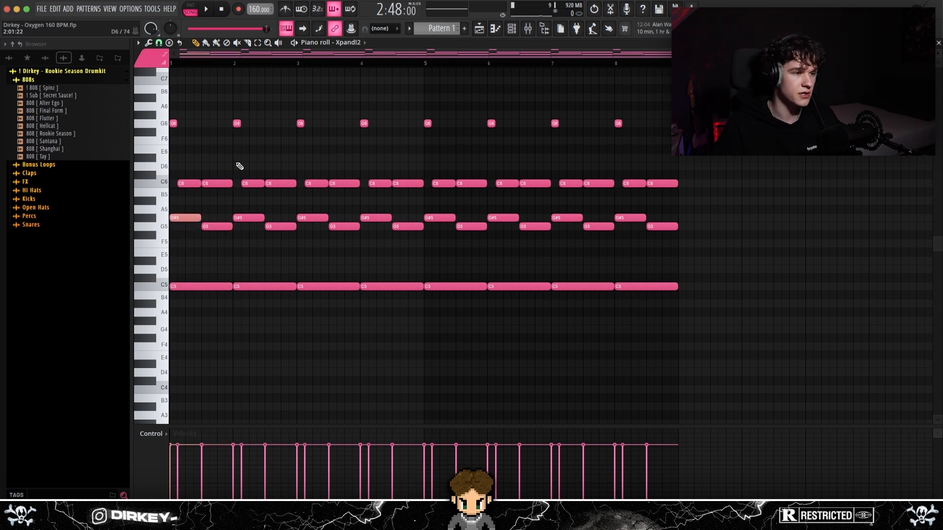
scroll(208, 55, "up", 4)
scroll(208, 55, "down", 4)
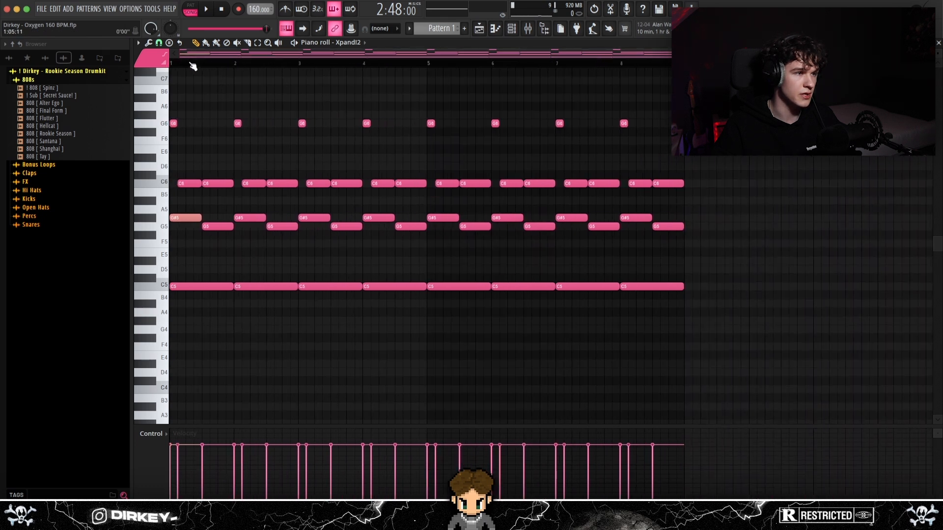
key("space")
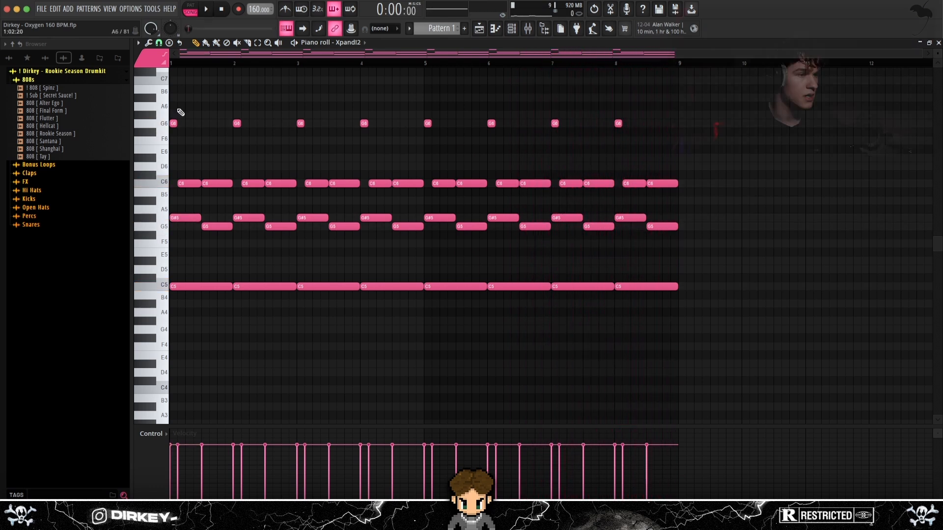
Examine the first bar's notes: the full chord, the long C5 root, and the G#5 and G5 pair.
left_click_drag(175, 102, 230, 302)
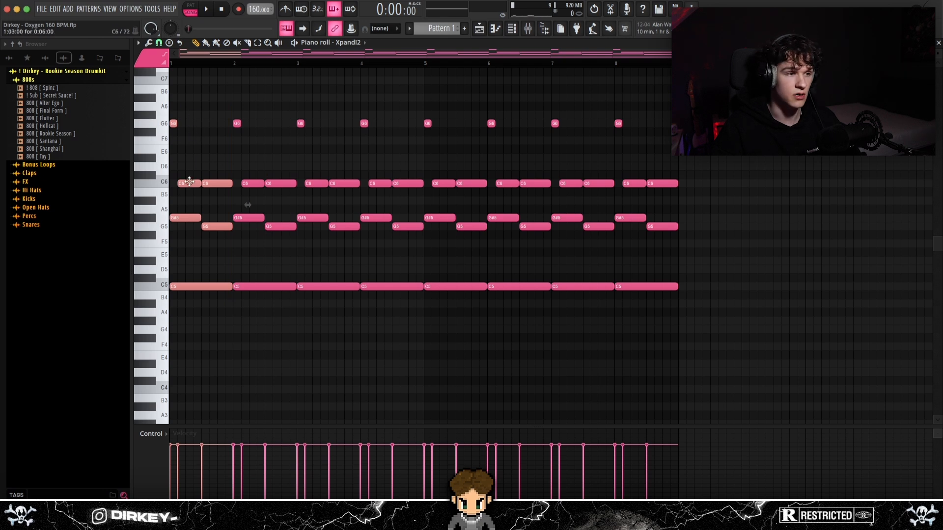
left_click(206, 196)
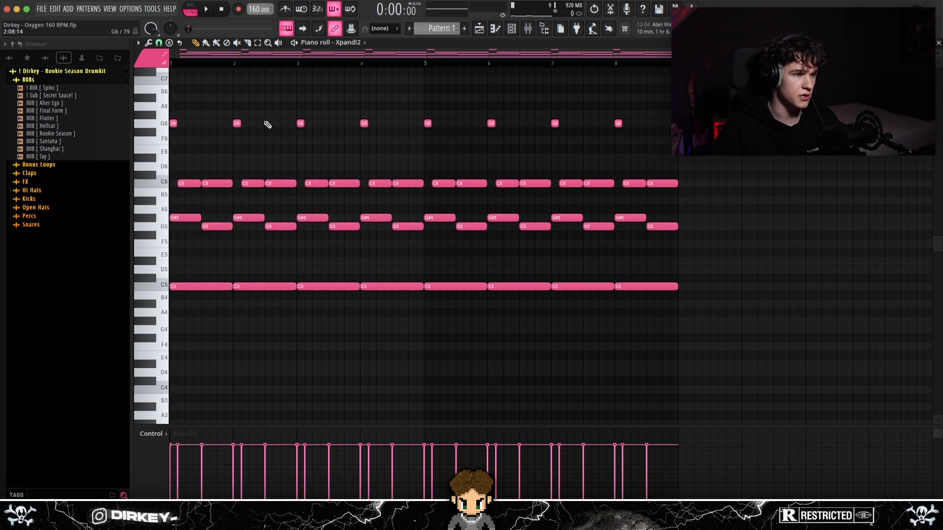
left_click(185, 285)
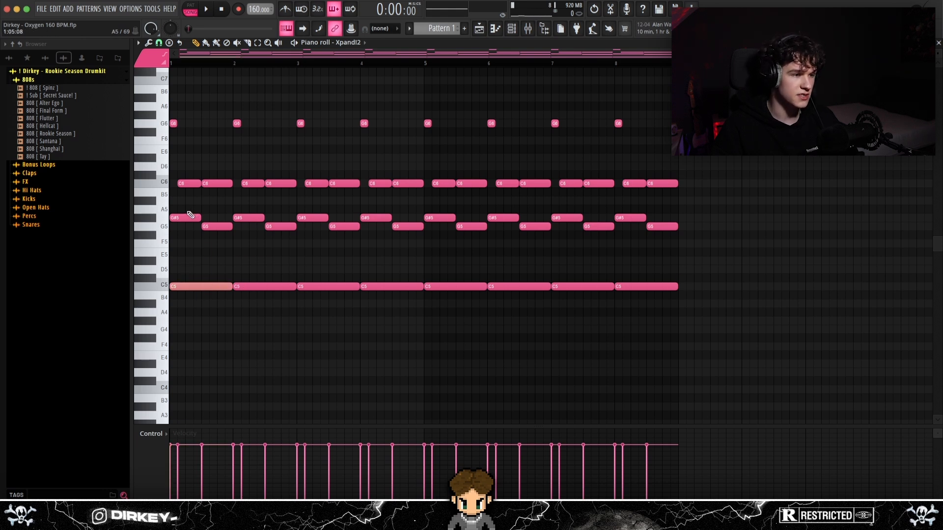
left_click_drag(184, 209, 228, 237)
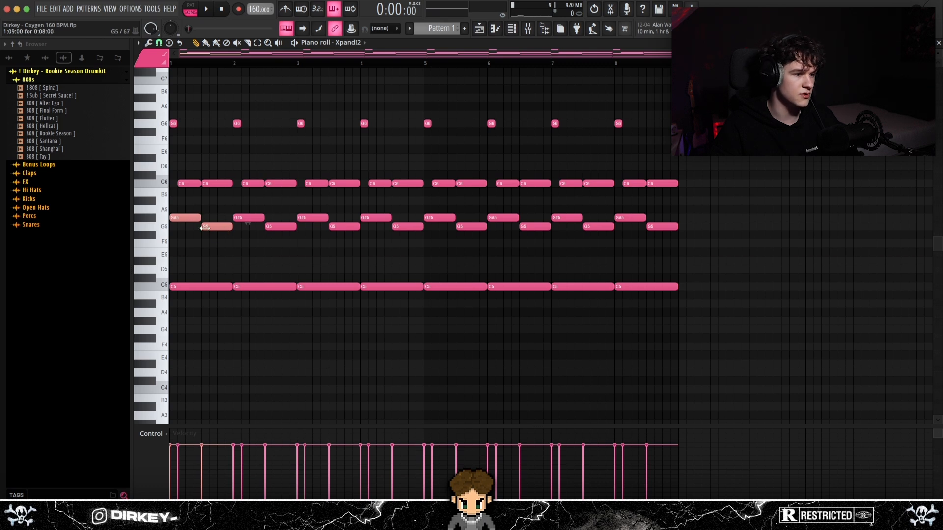
left_click_drag(181, 206, 227, 247)
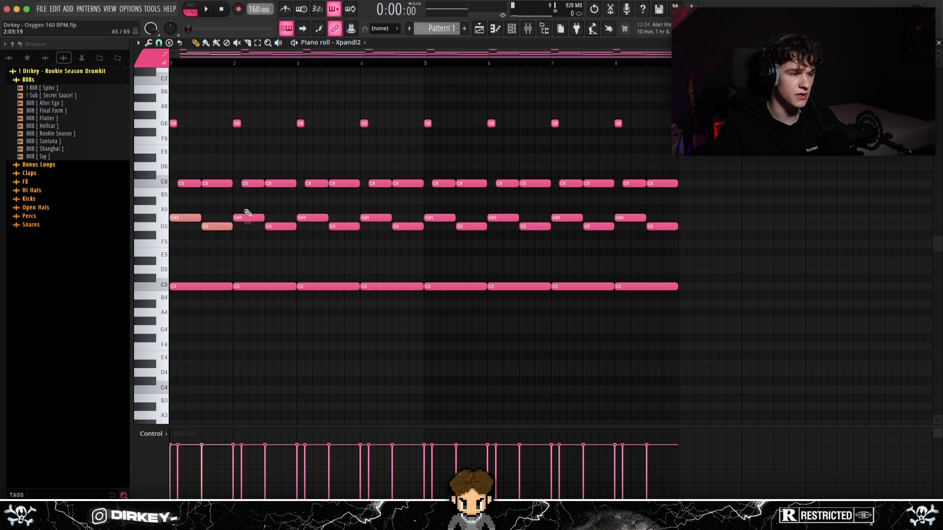
Try extending the first C6 note back to the start of bar 1, and highlight the short G6 note above it.
scroll(402, 225, "up", 2)
left_click_drag(178, 176, 241, 199)
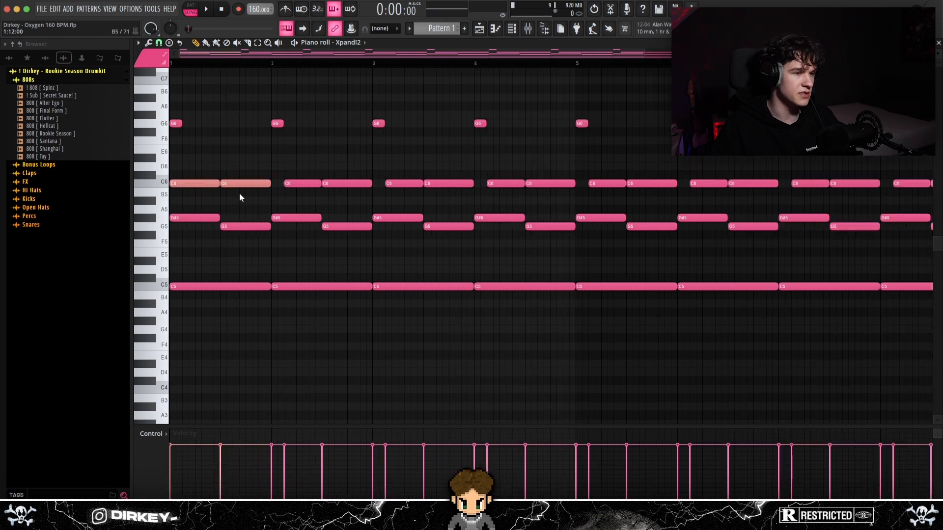
key("super+d")
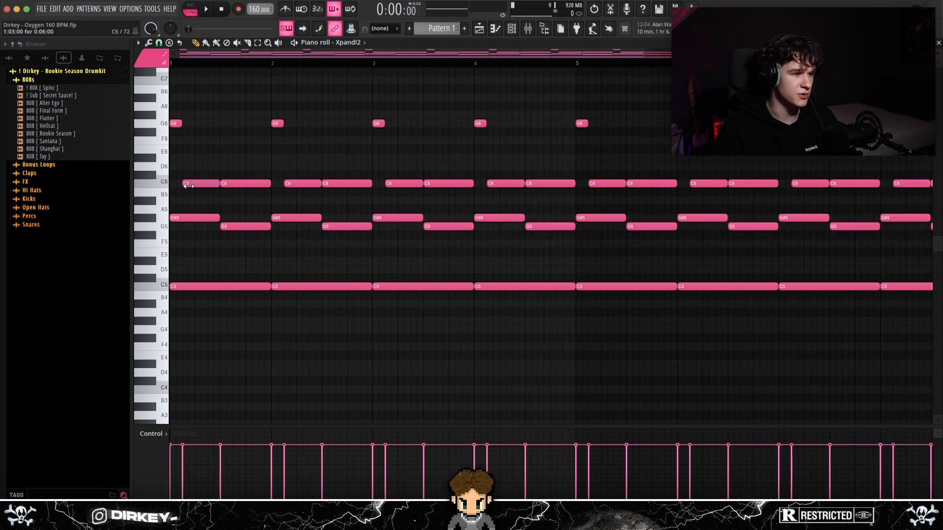
scroll(180, 172, "up", 3)
left_click_drag(205, 109, 160, 133)
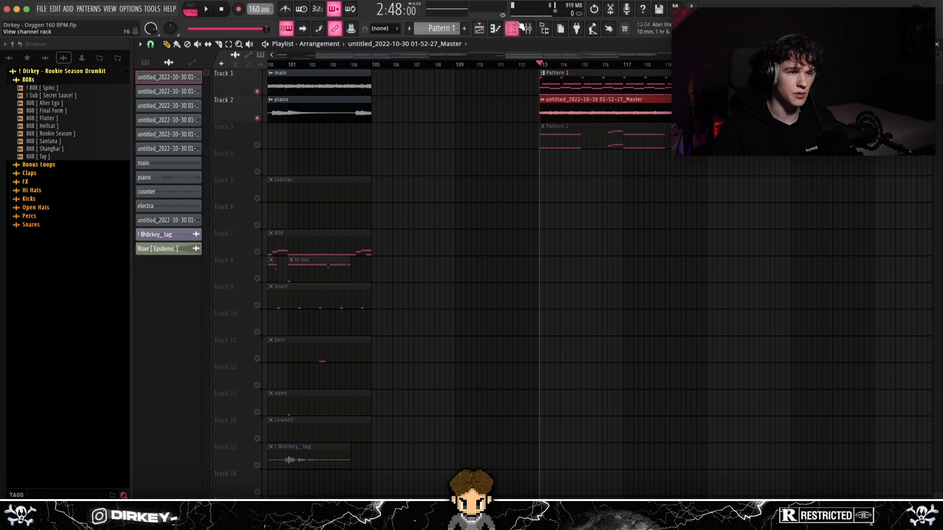
Arm the first mixer insert for disk recording.
key("F9")
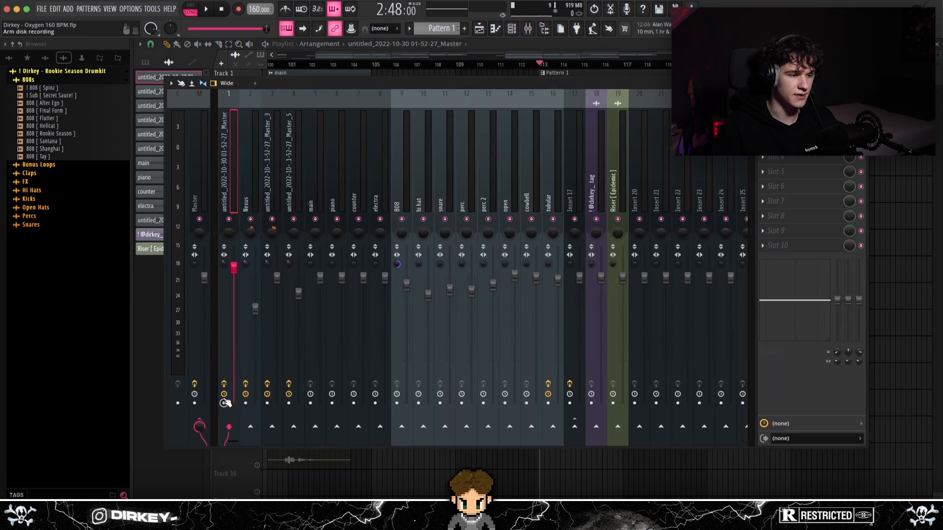
left_click(225, 404)
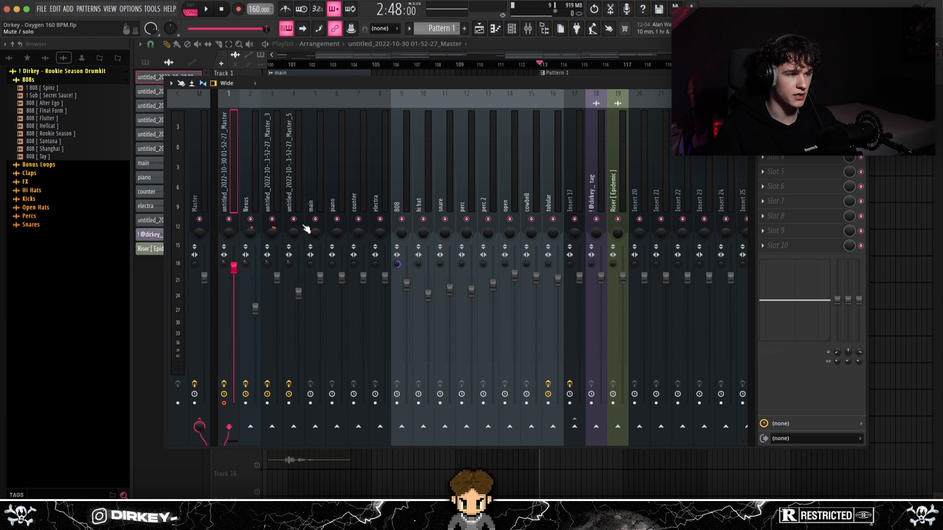
key("alt+r")
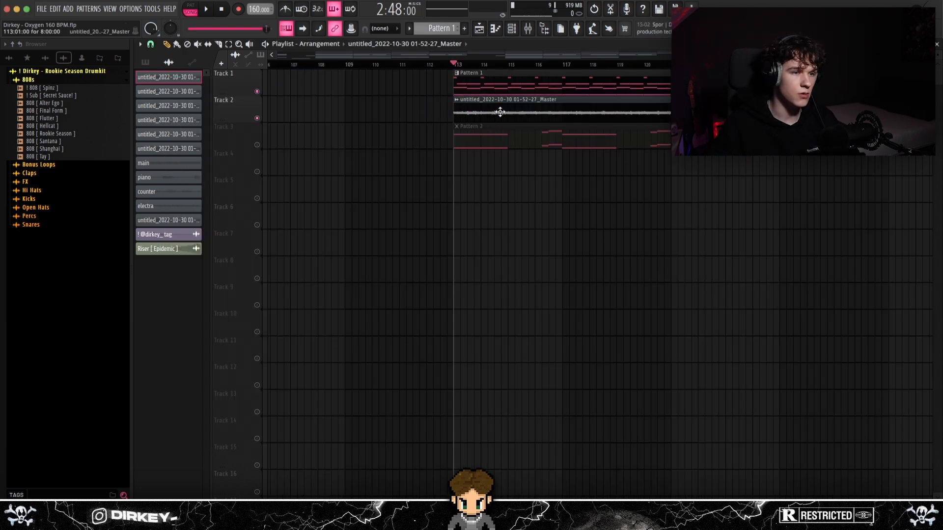
Check the time-stretching settings of the audio clip on Track 2, and play that track soloed.
double_click(500, 113)
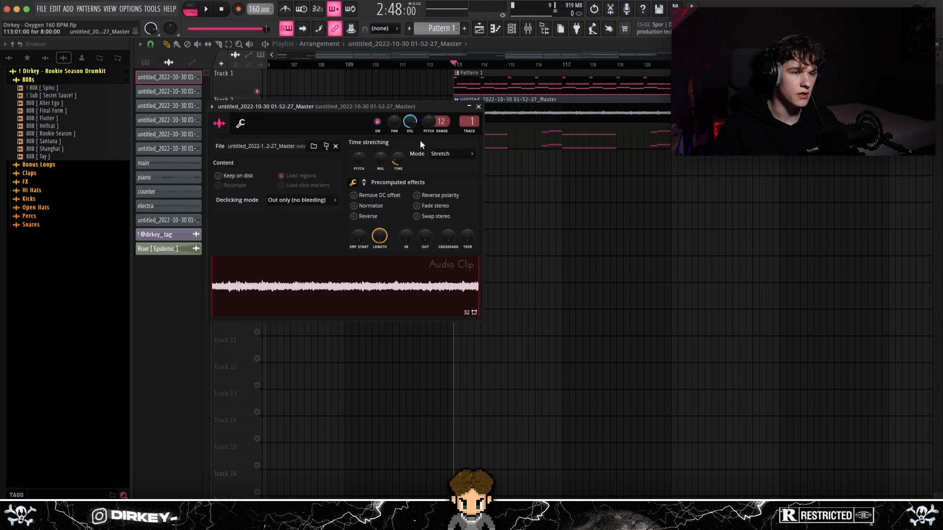
key("Escape")
right_click(258, 118)
key("space")
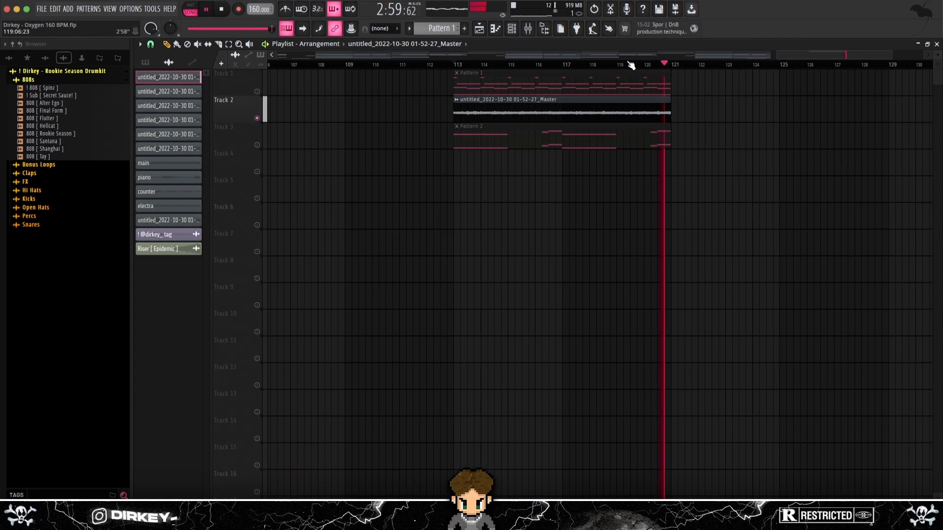
key("space")
Inspect the effects on the first mixer insert, including Fruity Parametric EQ 2, RC-20 Retro Color and the effect after it.
key("F9")
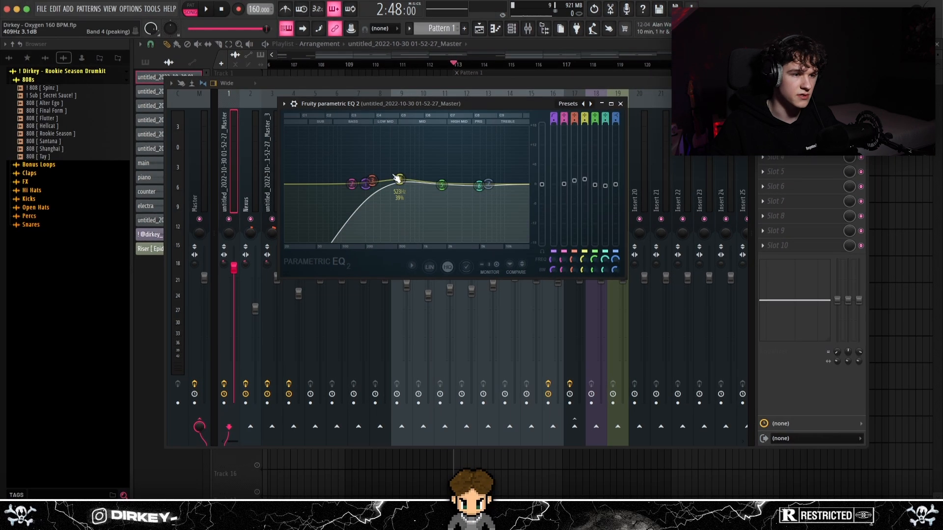
key("Escape")
left_click(796, 128)
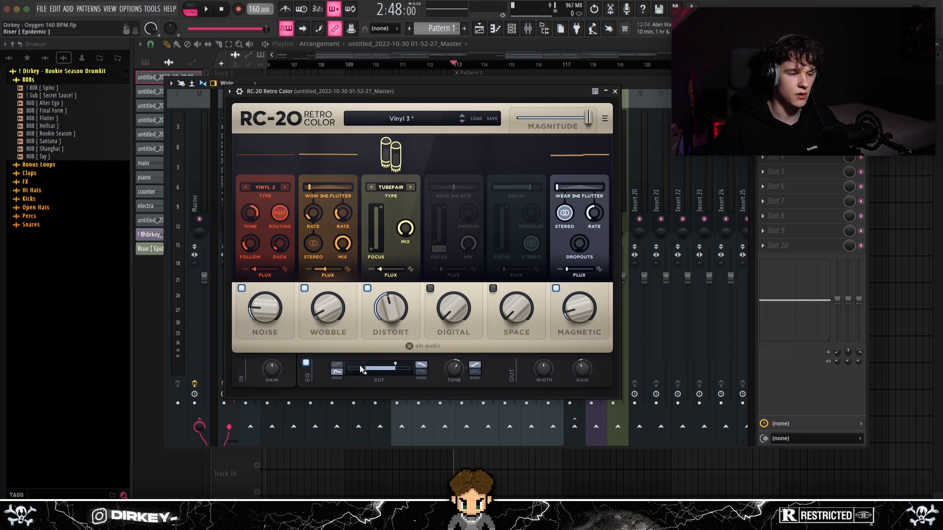
key("Escape")
left_click(796, 142)
left_click_drag(400, 107, 426, 104)
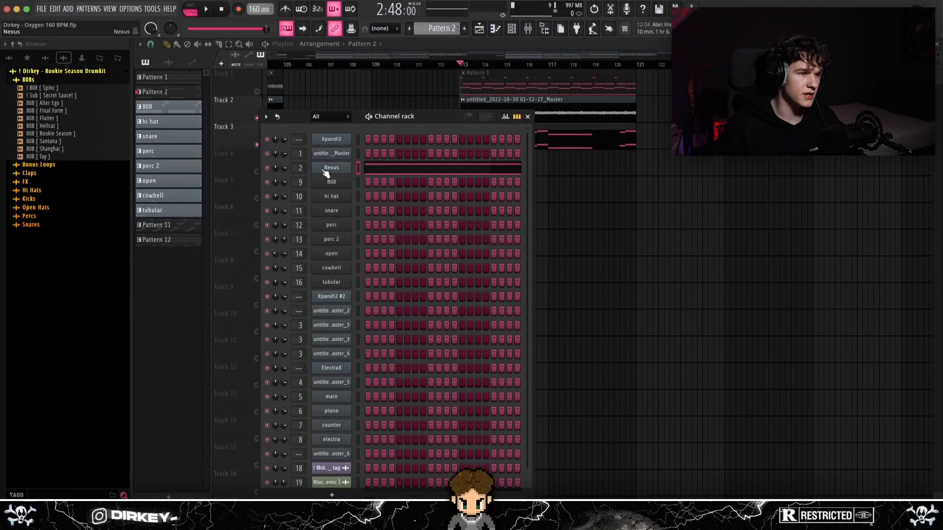
Open the Nexus instrument of Pattern 2 and examine the C, D and D# notes in its piano roll.
left_click(326, 174)
left_click_drag(230, 77, 308, 70)
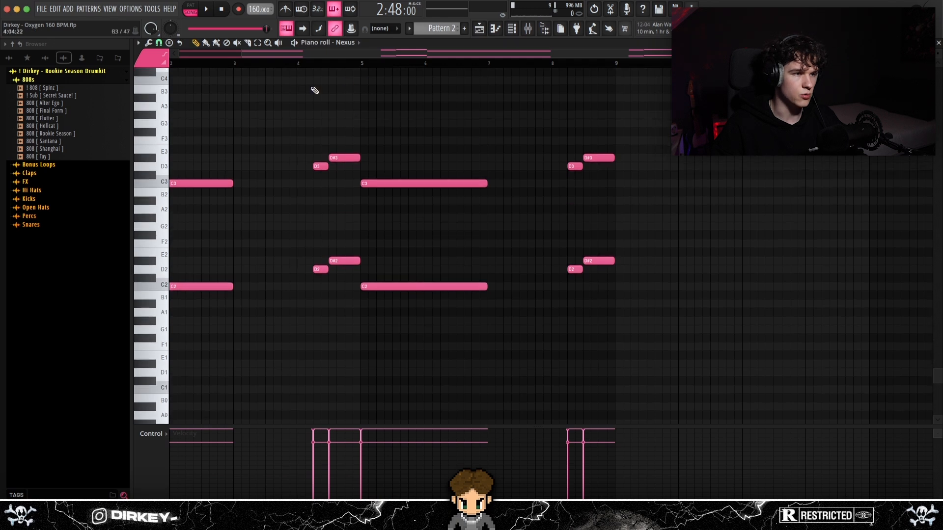
scroll(285, 66, "left", 1)
left_click_drag(216, 153, 271, 348)
left_click_drag(446, 146, 478, 302)
scroll(391, 217, "up", 2)
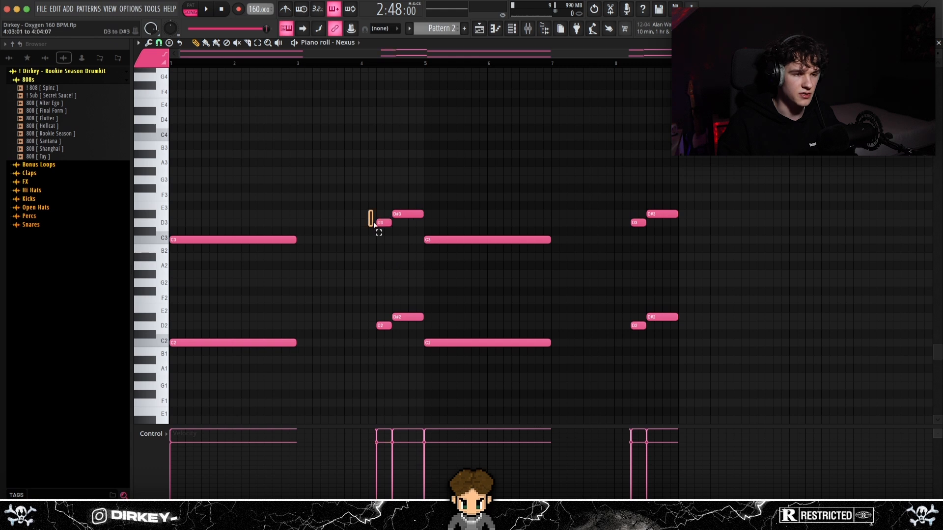
Rebuild the Nexus line from its four-bar C3, D3 and D#3 phrase, repeating it in bars 5 to 8 and doubling it an octave lower.
left_click_drag(443, 220, 466, 361)
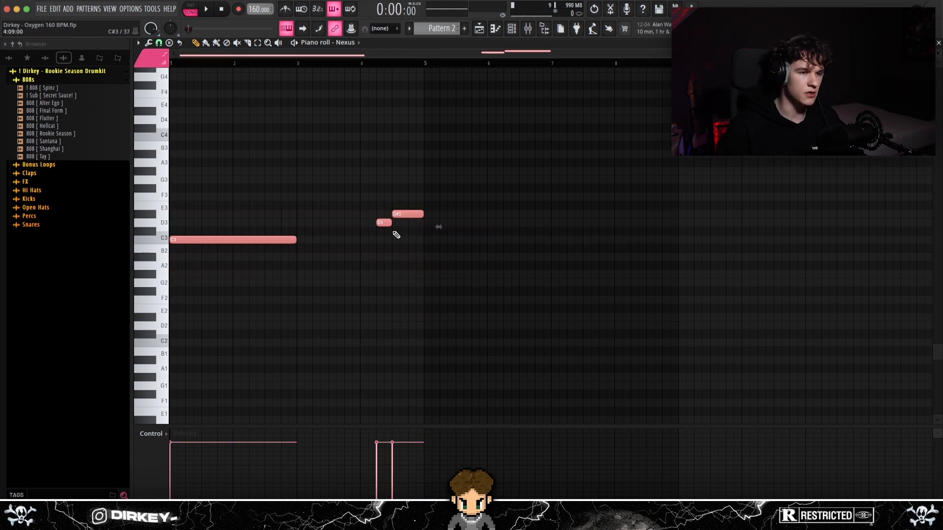
key("ctrl+b")
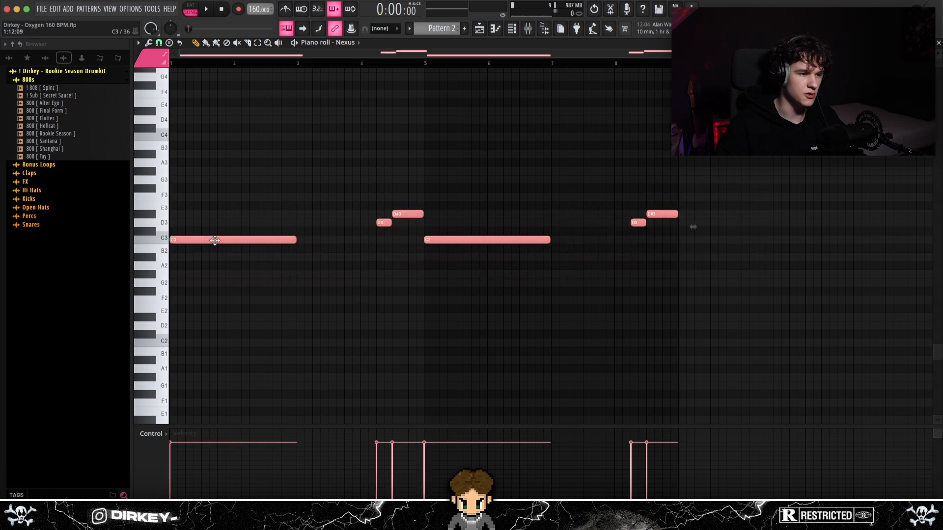
key("ctrl+Down")
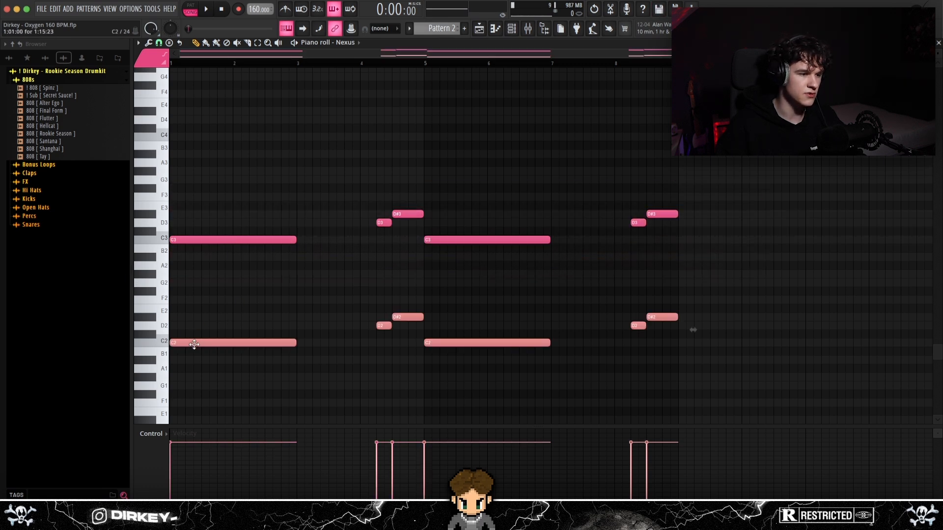
left_click_drag(186, 188, 638, 263)
Inspect the Fruity Parametric EQ 2 curve on the Nexus mixer insert and return to the first insert.
key("F9")
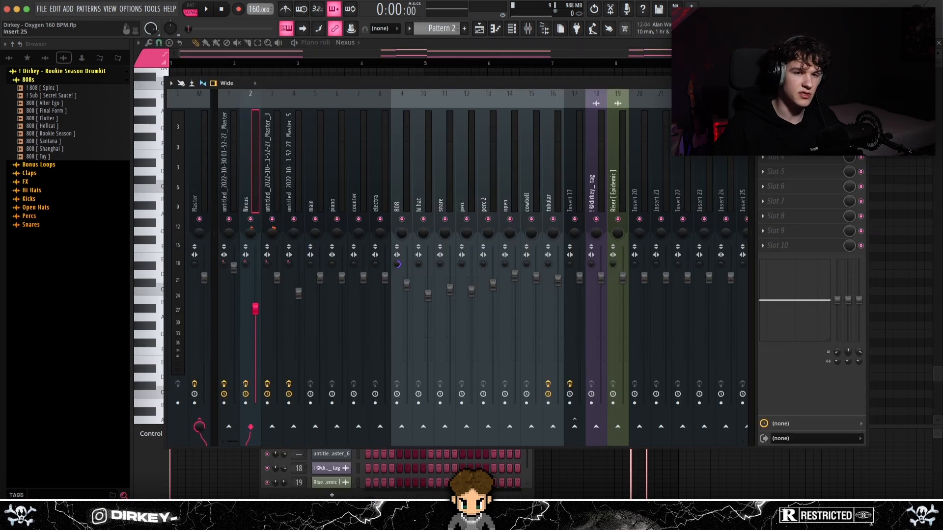
left_click(803, 113)
left_click_drag(423, 175, 459, 157)
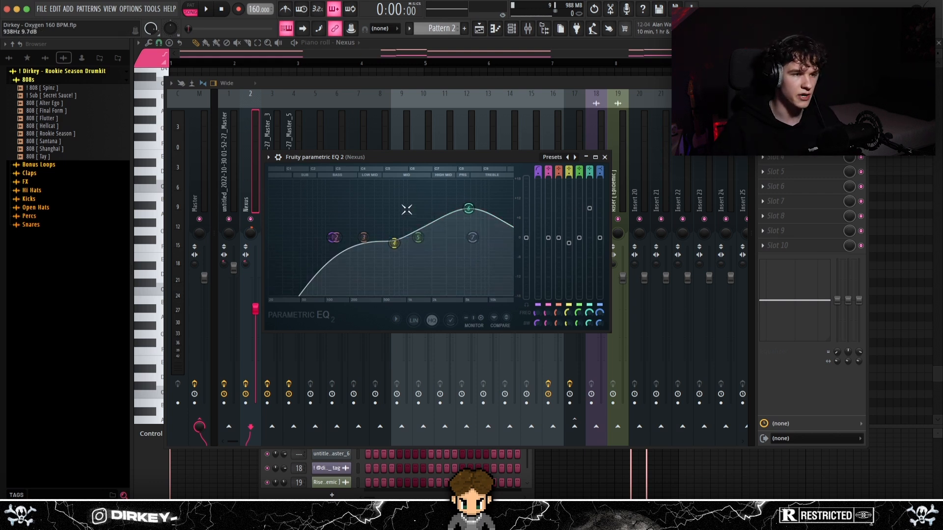
key("Escape")
left_click(230, 156)
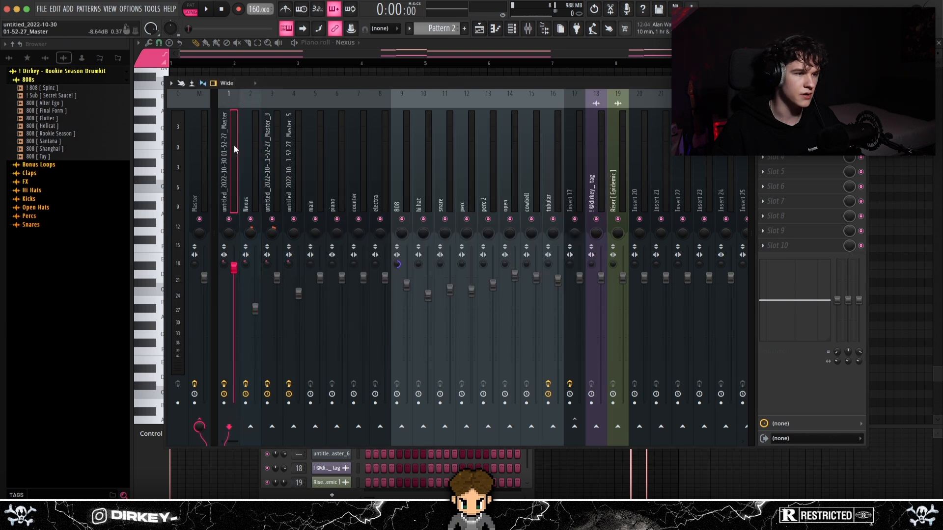
Inspect the Fruity Parametric EQ 2 on the first mixer insert and the ValhallaVintageVerb settings on the Nexus insert.
left_click(796, 113)
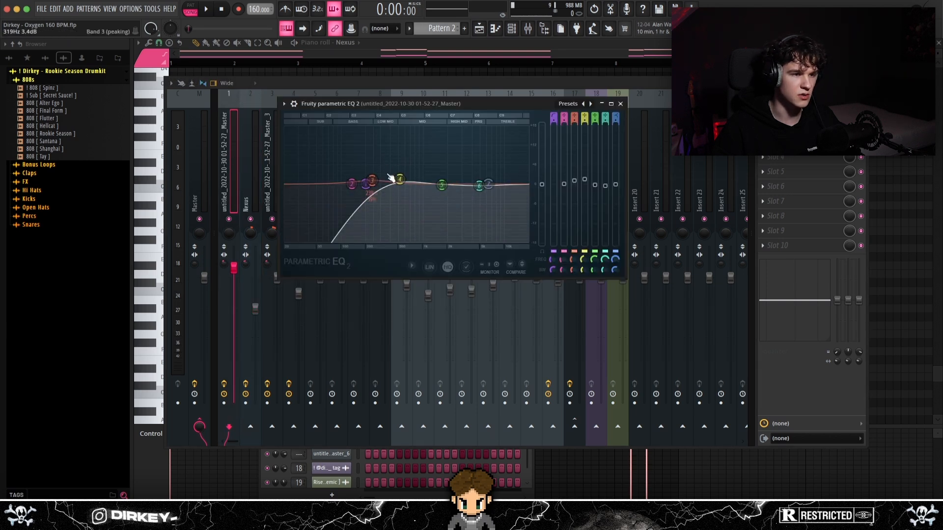
key("Escape")
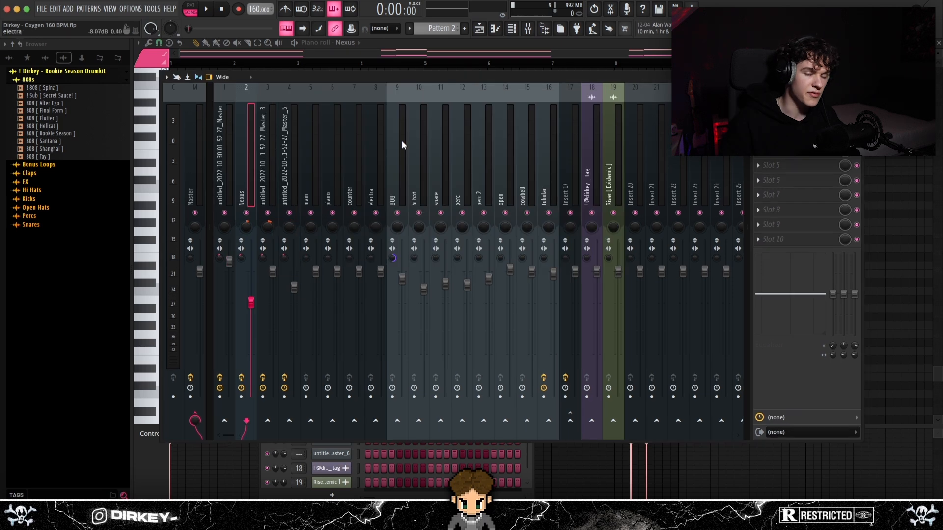
left_click(796, 122)
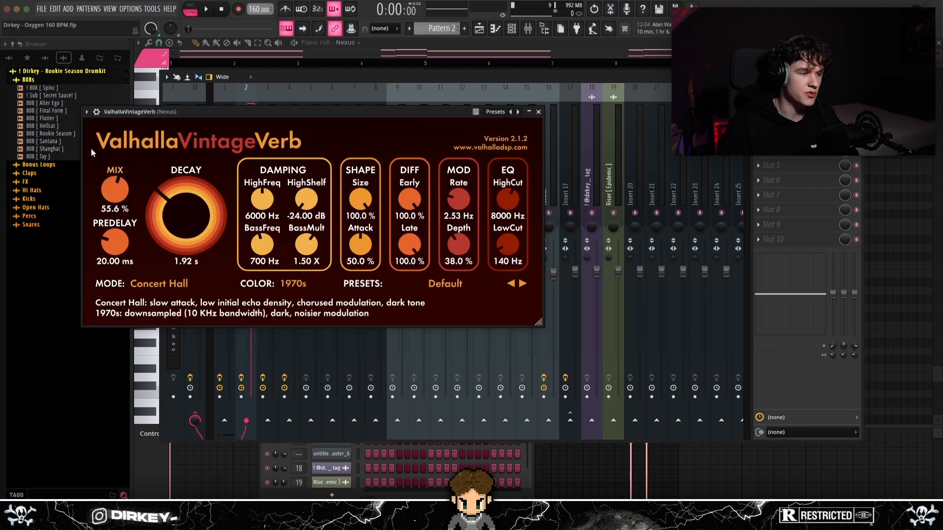
key("Escape")
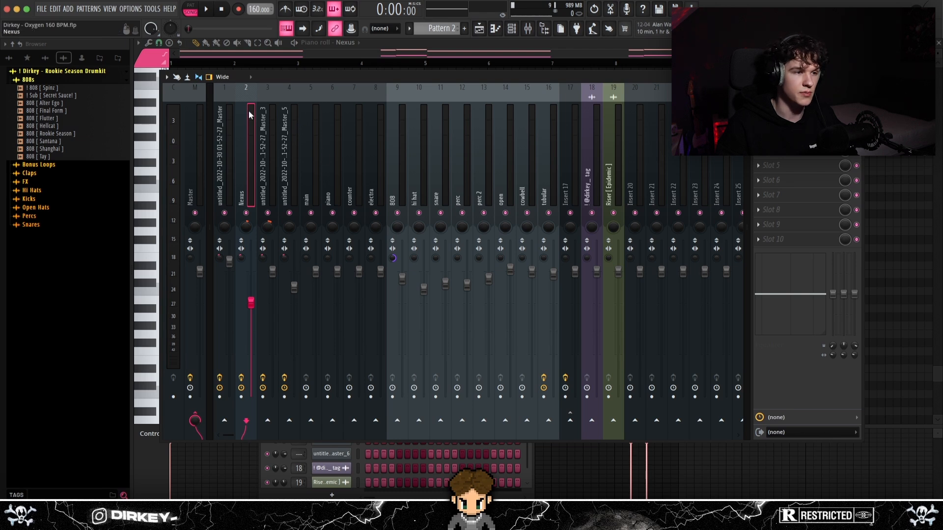
Play the arrangement from bar 113 to hear the Xpand!2 melody, its audio and the Nexus layer together.
left_click_drag(422, 64, 323, 65)
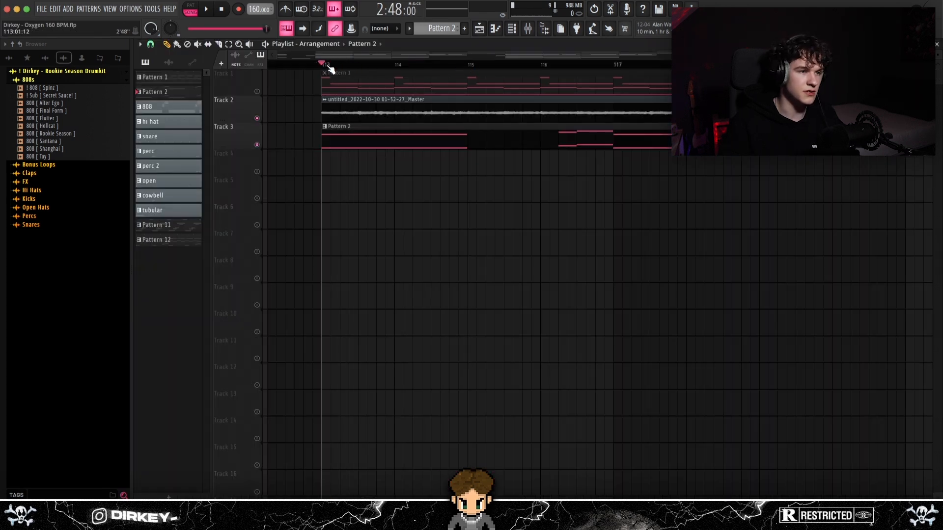
key("space")
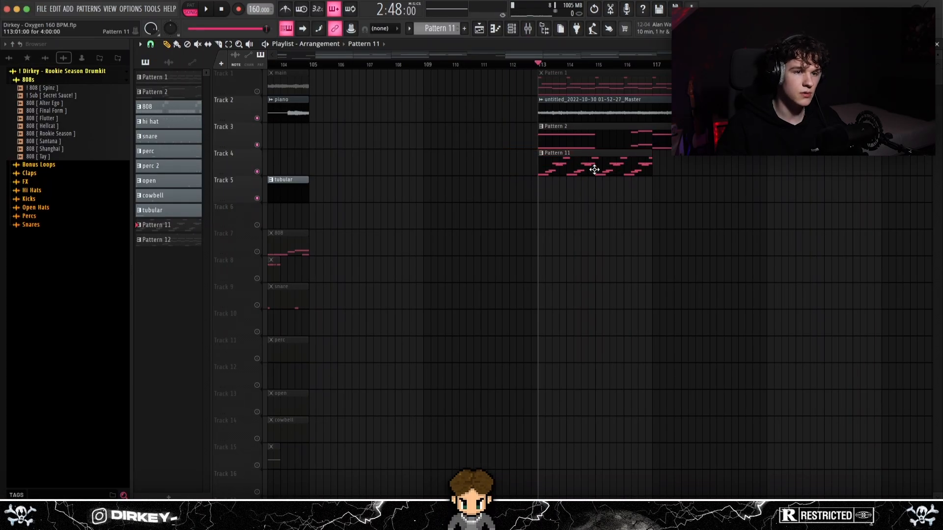
Open Pattern 11 in the piano roll and inspect the preset and parts of its Xpand!2 #2 instrument.
double_click(599, 172)
scroll(421, 54, "left", 2)
scroll(420, 72, "down", 2)
left_click(512, 30)
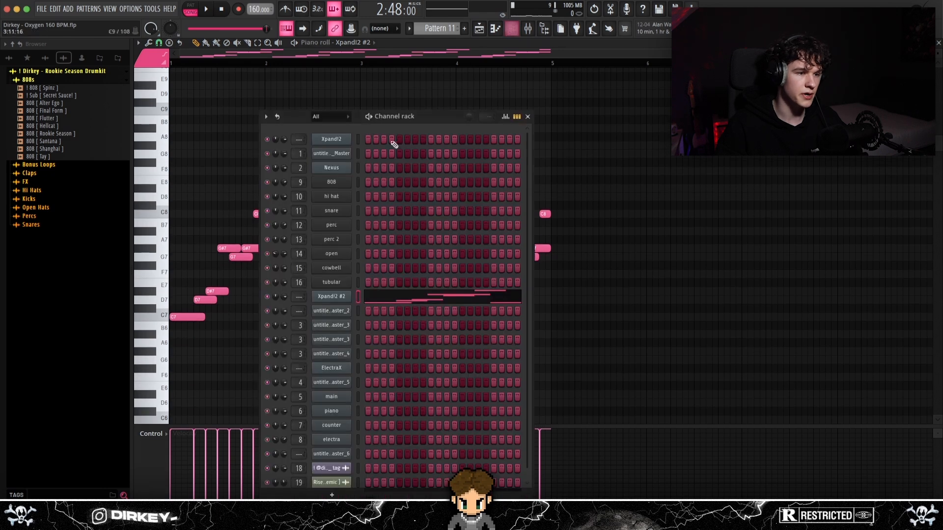
left_click(337, 296)
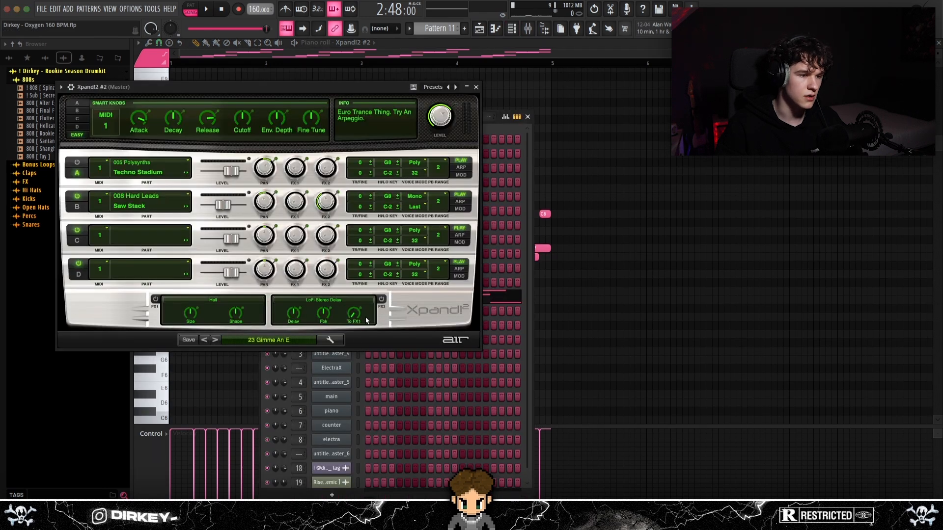
left_click(287, 343)
mouse_move(268, 404)
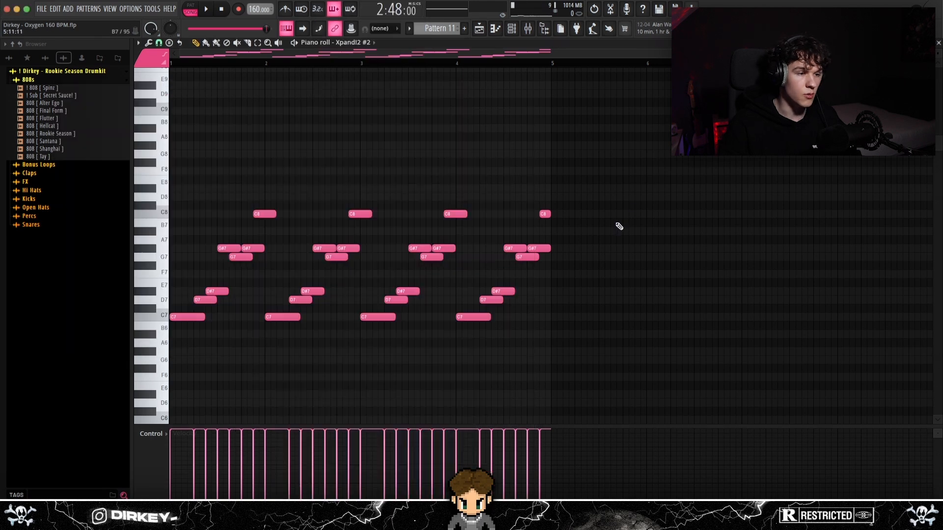
Examine Pattern 11's one-bar phrase note by note, from C7 up to C8, and its repeats in bars 2 to 4.
left_click_drag(630, 202, 193, 331)
left_click(224, 274, "super")
left_click_drag(263, 195, 169, 344)
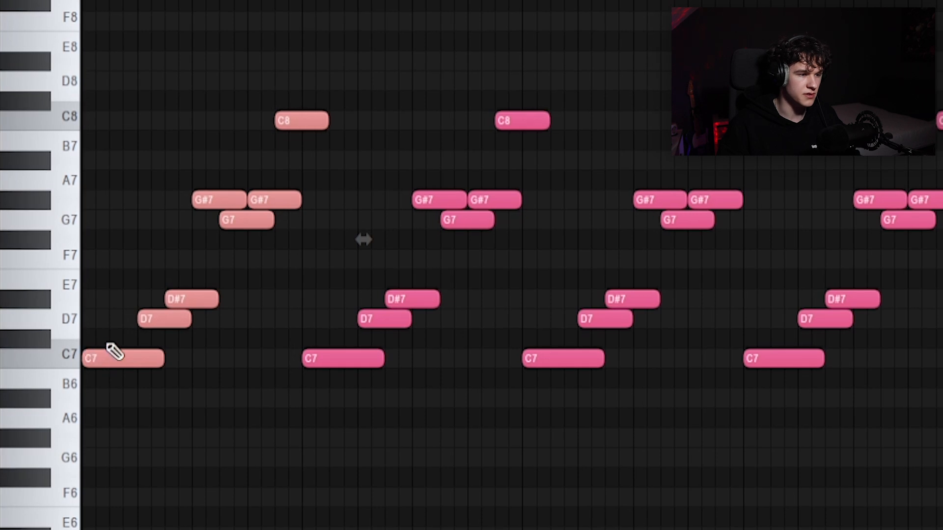
left_click(114, 354)
left_click_drag(147, 308, 169, 311)
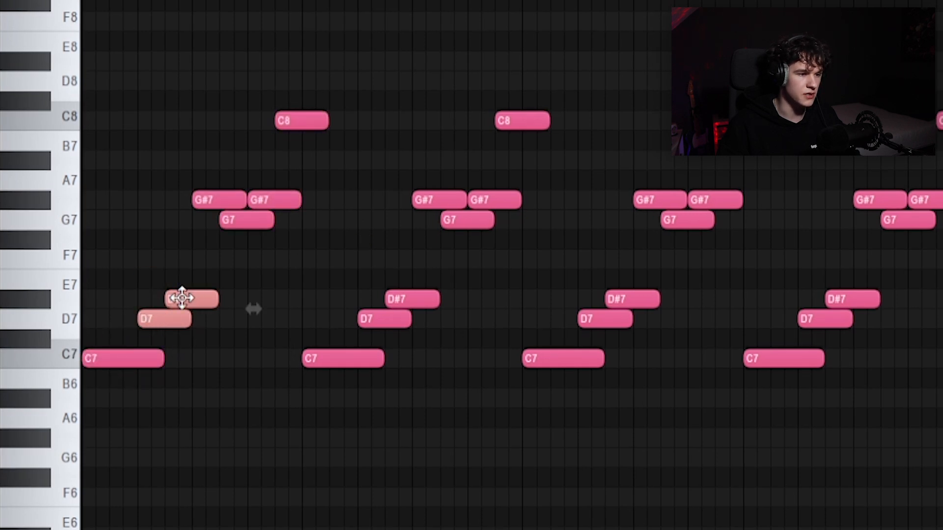
left_click(205, 197)
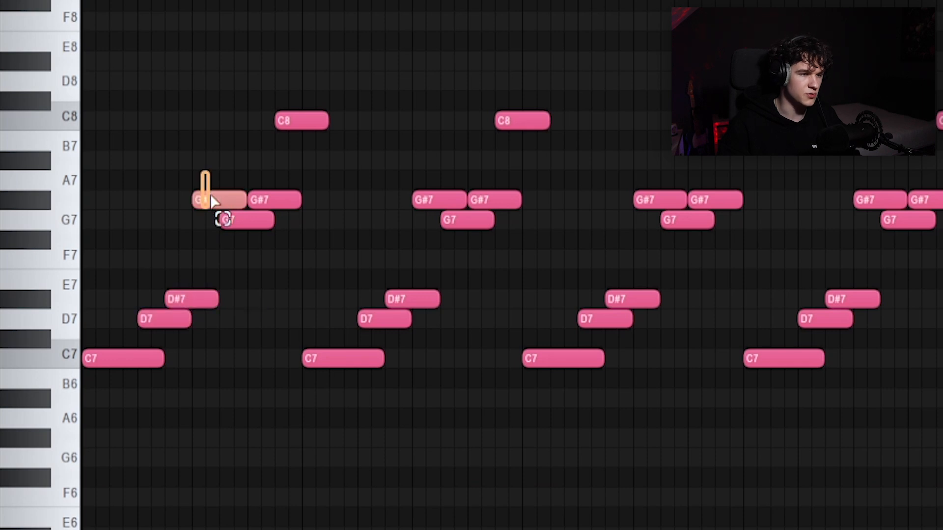
left_click(224, 222)
left_click(210, 206)
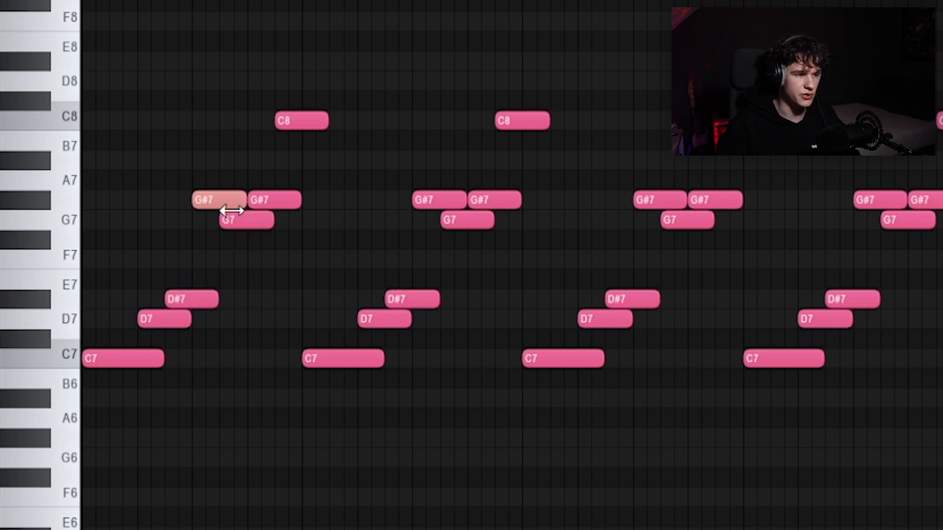
left_click(277, 199)
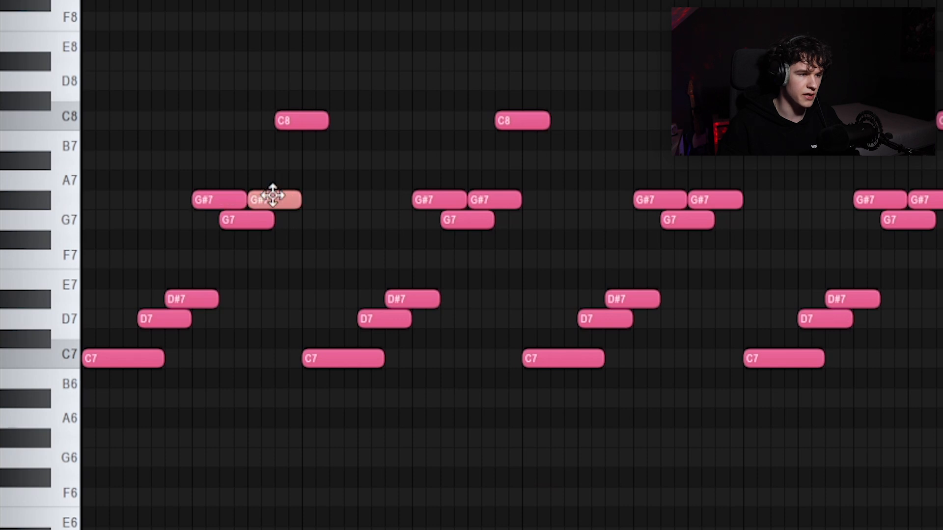
left_click(295, 119)
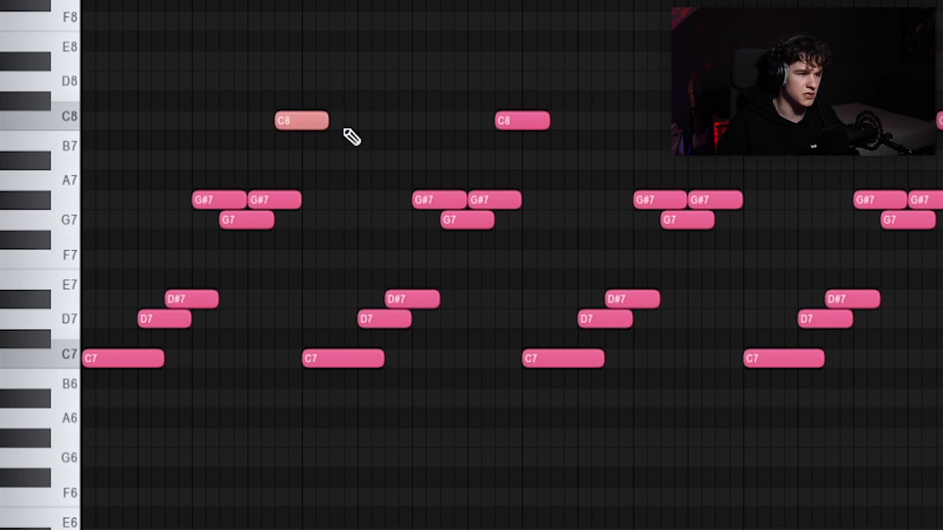
key("ctrl+Down")
key("ctrl+Up")
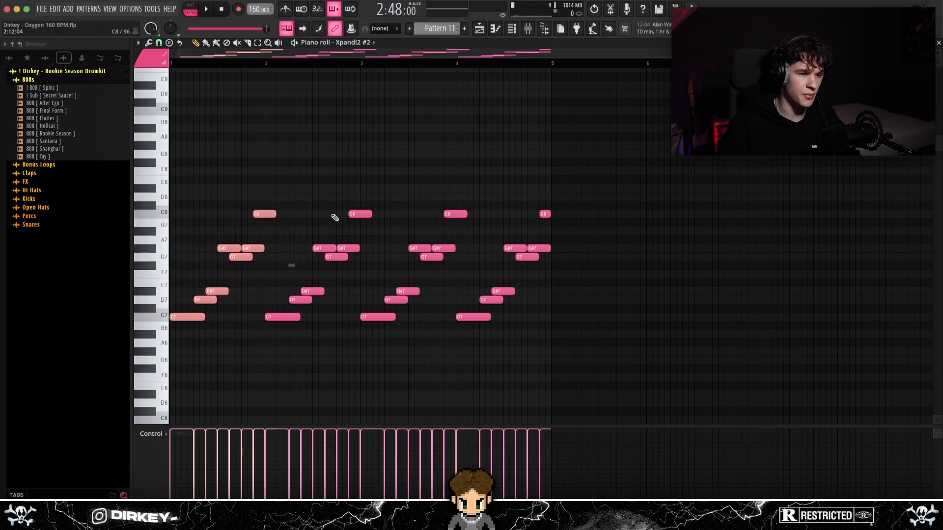
left_click_drag(298, 198, 579, 331)
Duplicate the Pattern 11 clip on Track 4 so it runs another four bars from bar 117, and play from bar 113.
key("F5")
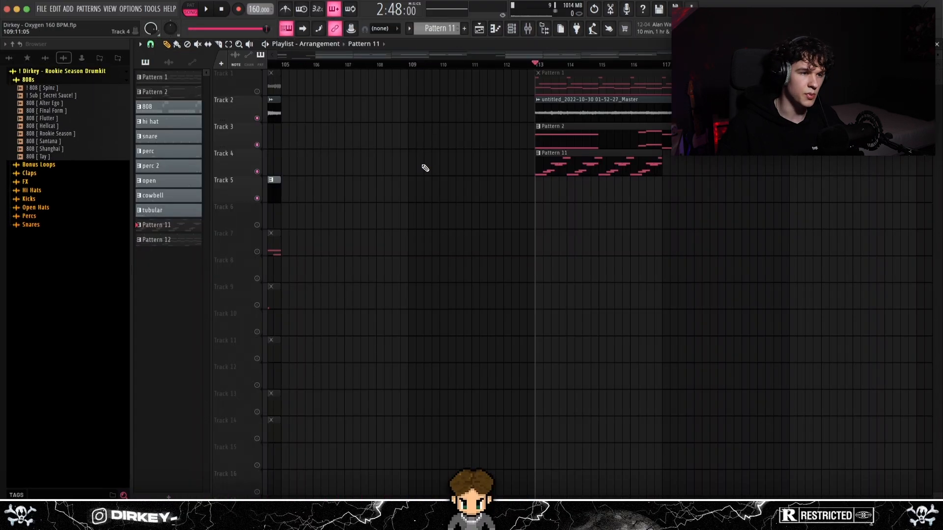
left_click_drag(681, 186, 623, 164)
key("ctrl+b")
key("space")
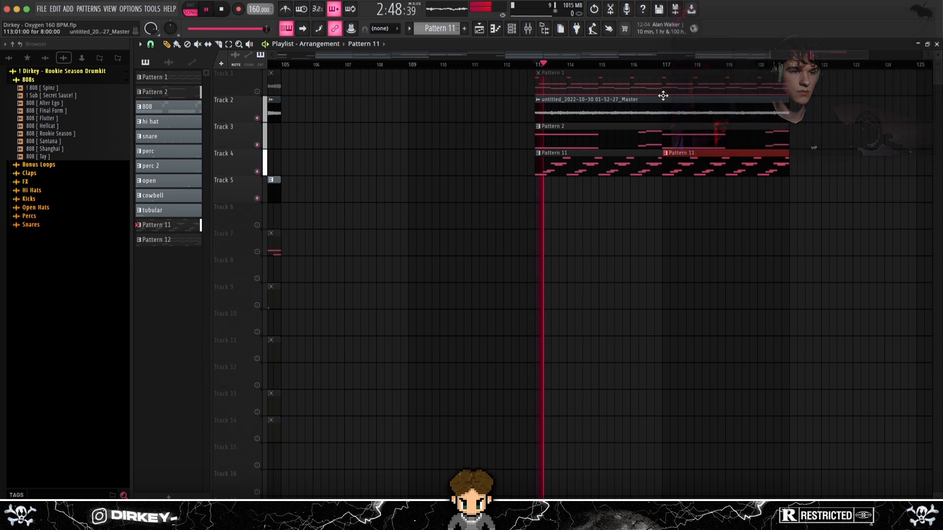
Compare the Pattern 11 clip with the Master_2 audio clip on Track 6 and delete the Pattern 11 clip from Track 4.
double_click(593, 160)
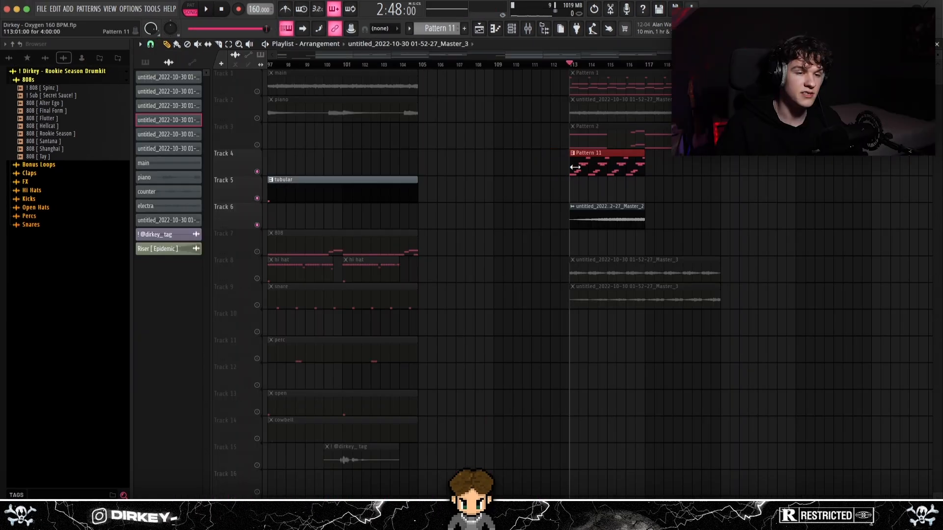
left_click(579, 211)
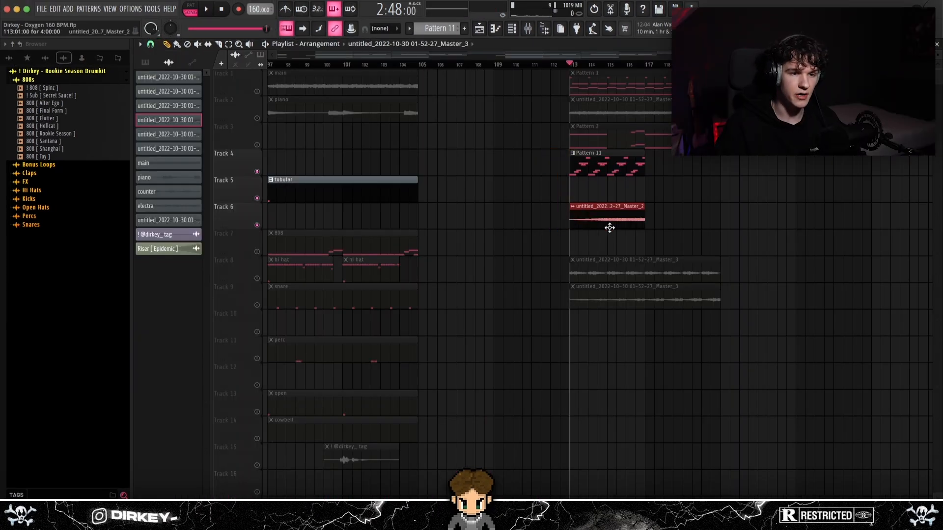
right_click(626, 163)
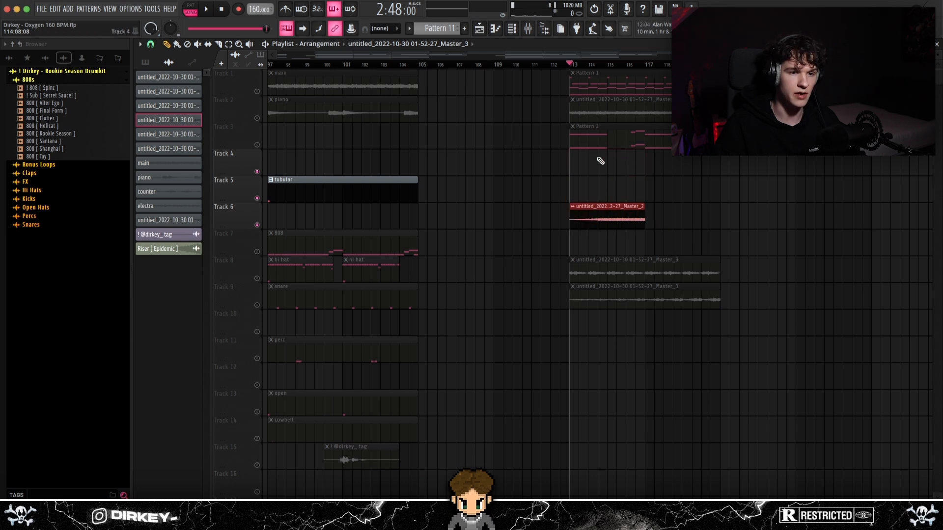
Inspect the Stretch mode in the time-stretching settings of the Master_2 audio clip and close them.
left_click(614, 222)
double_click(615, 223)
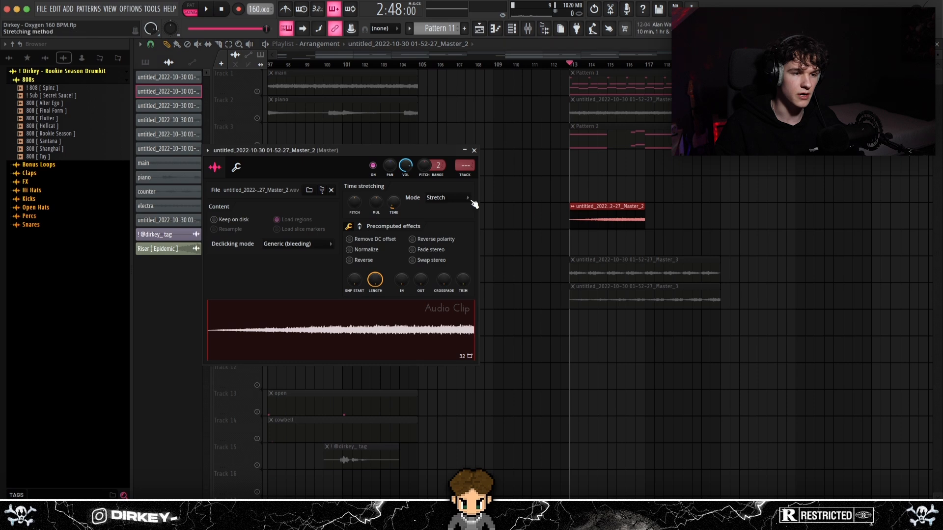
left_click(464, 194)
left_click(478, 4)
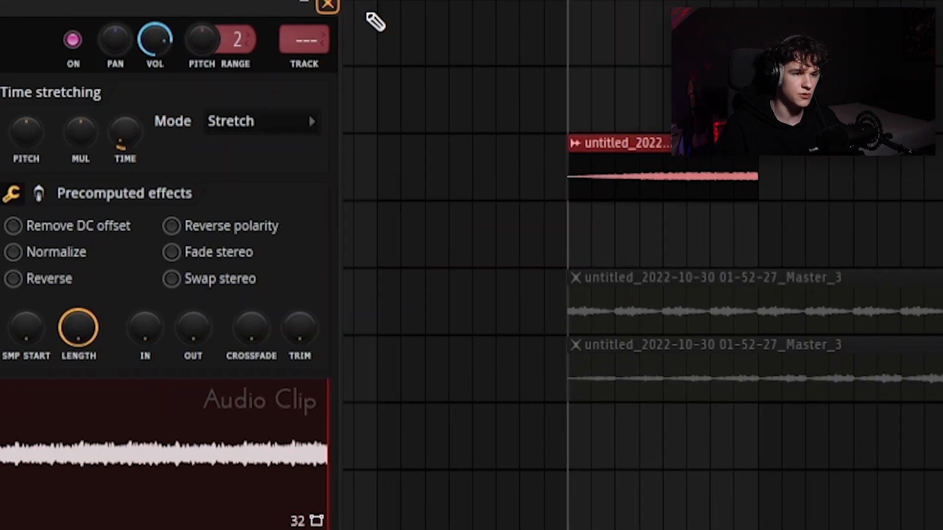
Play the Master_2 audio clip on Track 6, time-stretch it down to one bar and play it again.
mouse_move(909, 176)
left_mouse_down()
mouse_move(884, 176)
mouse_move(906, 174)
left_mouse_up()
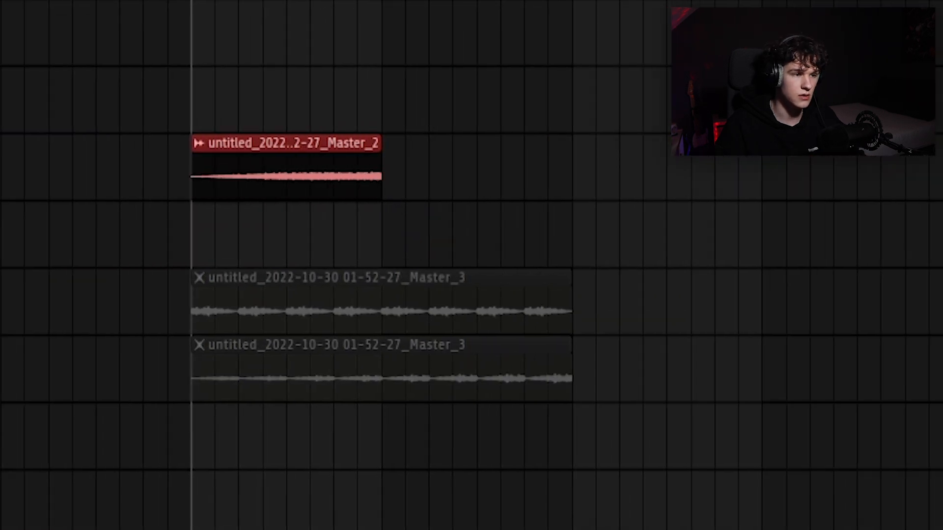
key("space")
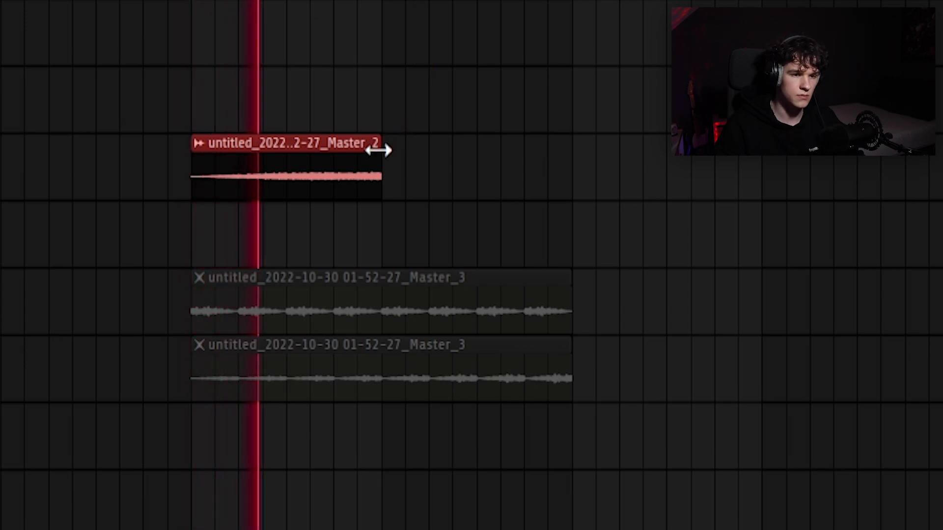
key("space")
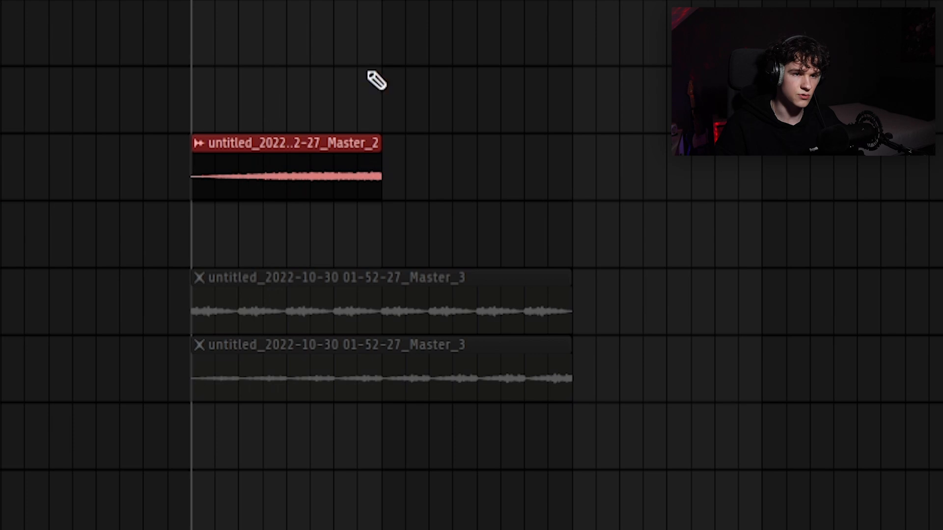
left_click_drag(379, 175, 221, 170)
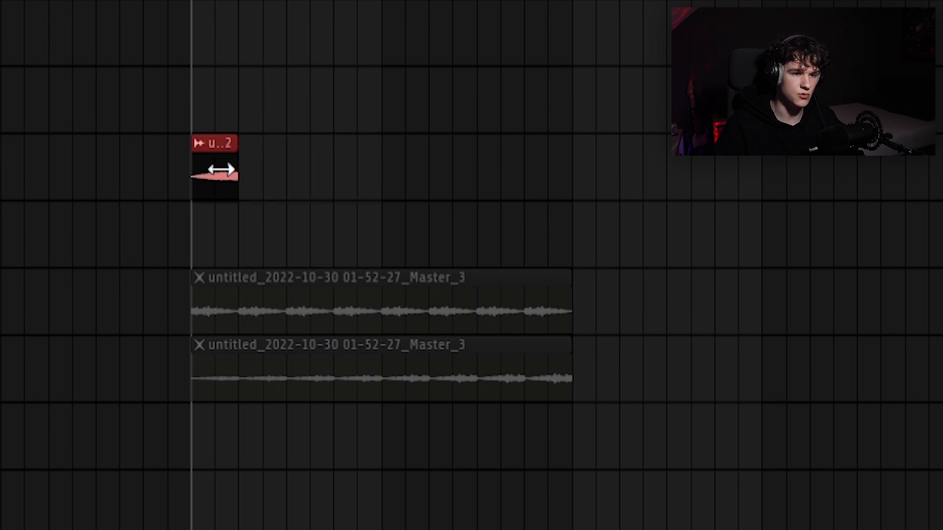
key("space")
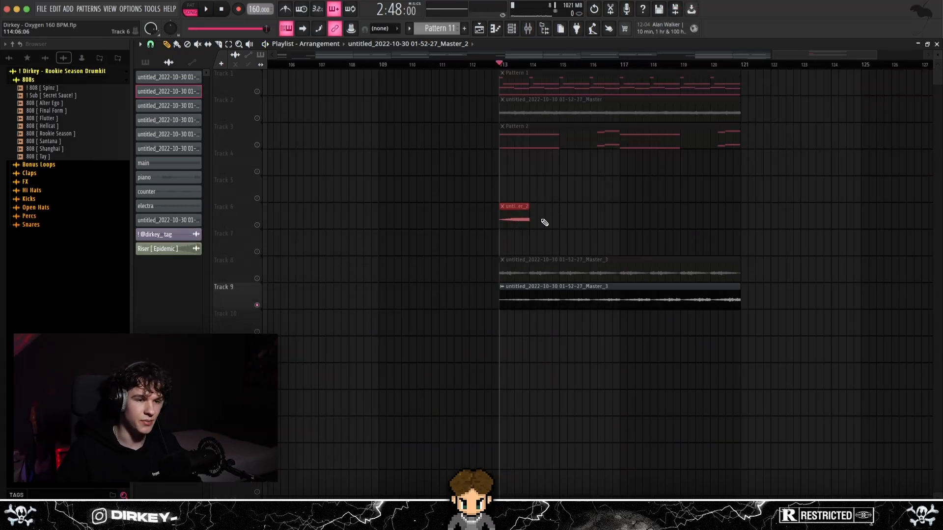
Repeat the one-bar Master_2 clip seven times to fill the eight bars from bar 113, and delete all its clips from Track 6.
key("ctrl+b")
key("ctrl+b")
key("ctrl+b")
key("ctrl+b")
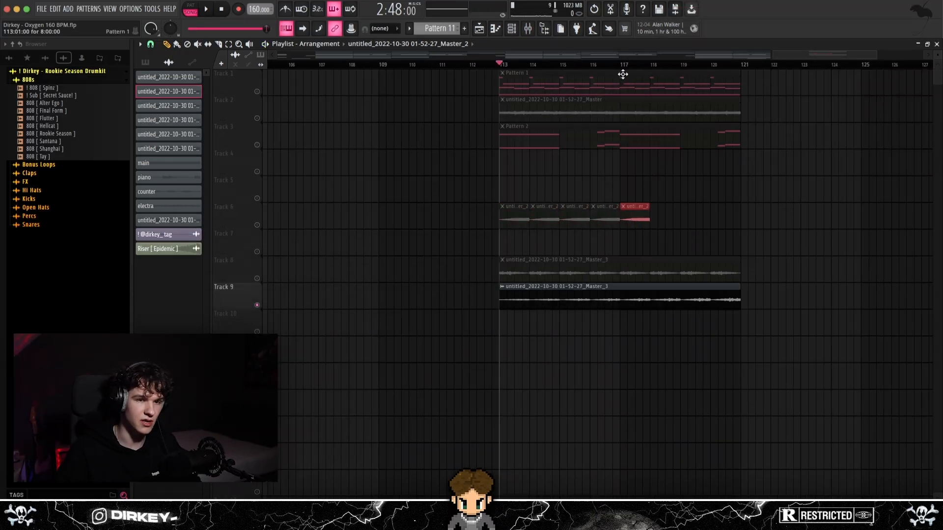
key("ctrl+b")
key("ctrl+b")
key("ctrl+b")
right_click(735, 213)
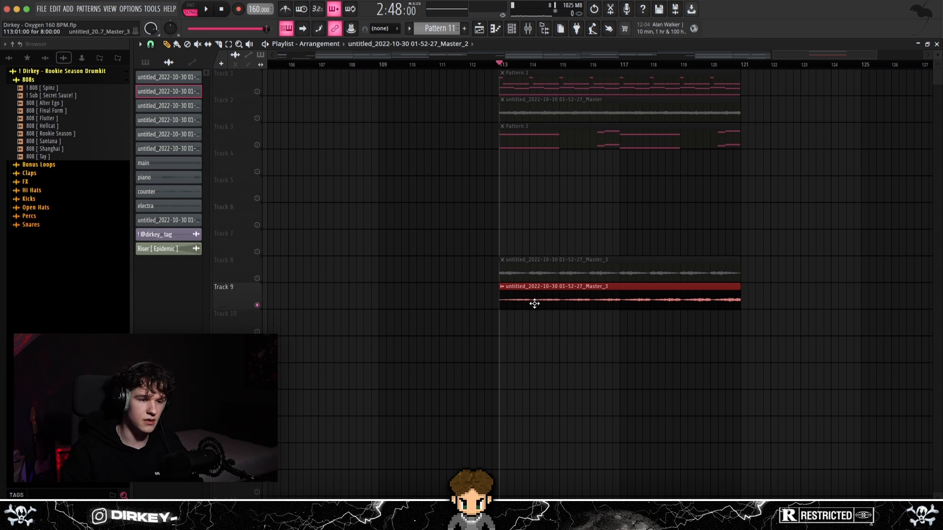
Turn on Reverse for the Master_3 audio clip on Track 9 and play it from bar 113.
double_click(521, 296)
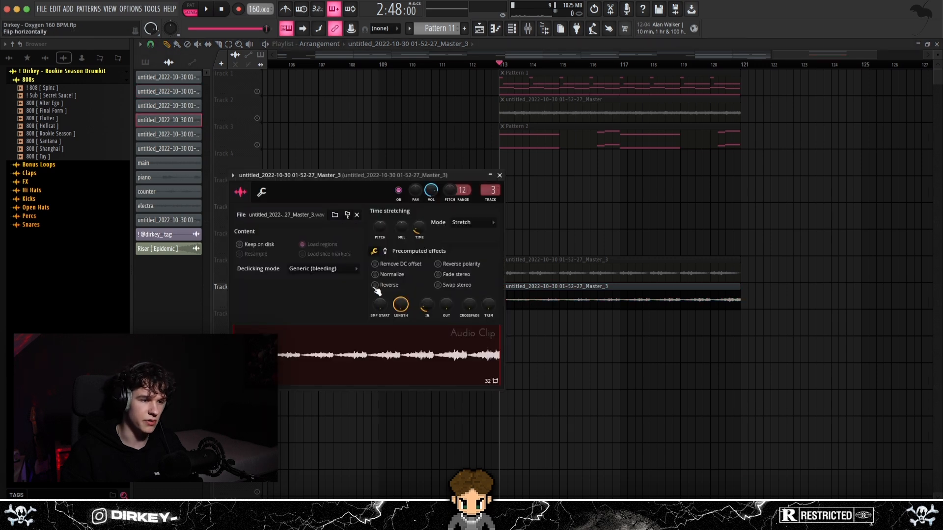
left_click(376, 286)
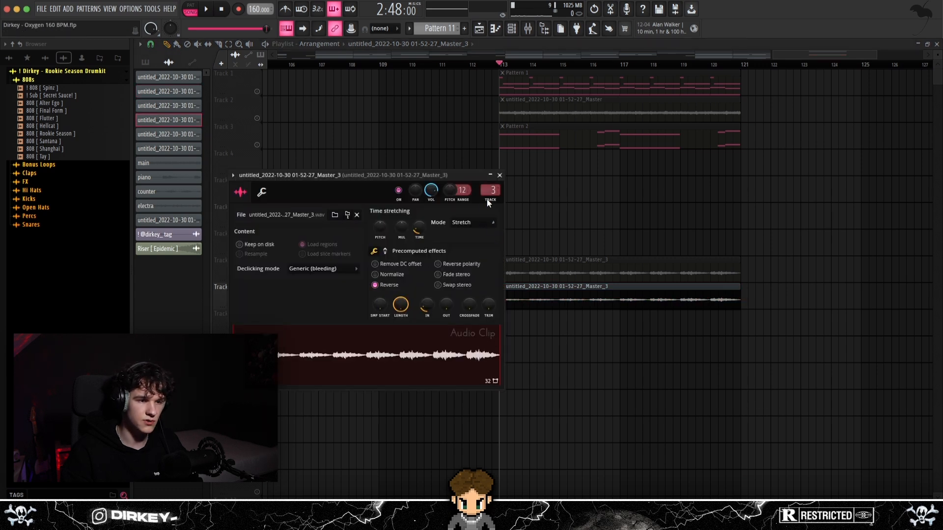
left_click(499, 175)
key("space")
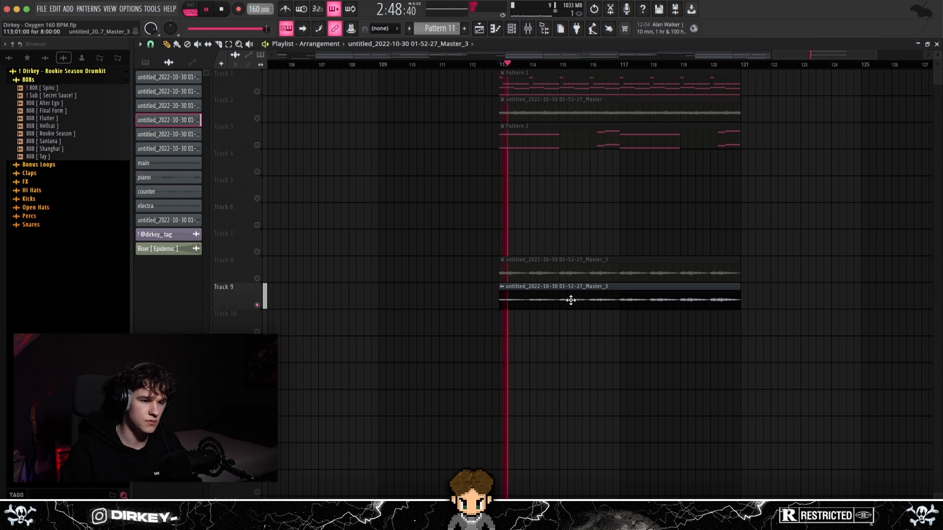
key("space")
Turn off Reverse for the Master_3 audio clip on Track 9 and select the muted Master_3 clip on Track 8.
double_click(567, 298)
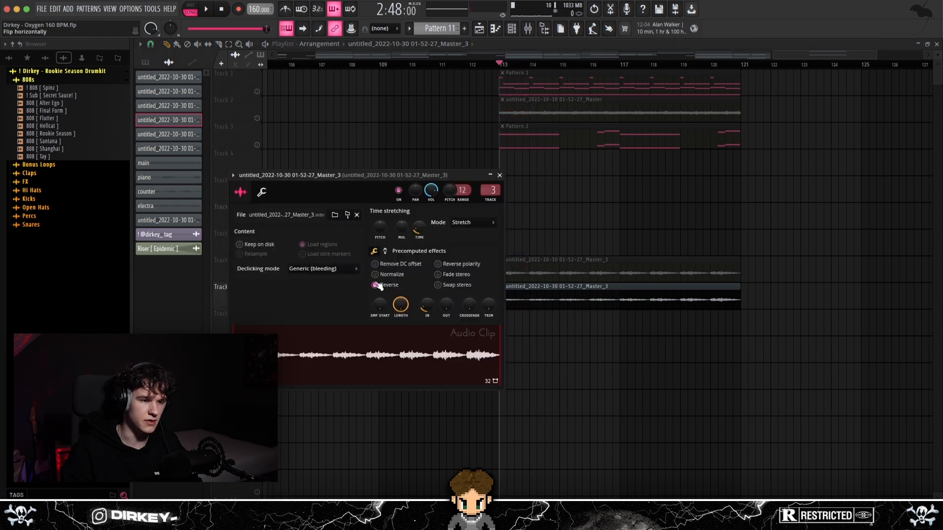
left_click(375, 286)
left_click(500, 175)
left_click_drag(520, 281, 511, 232)
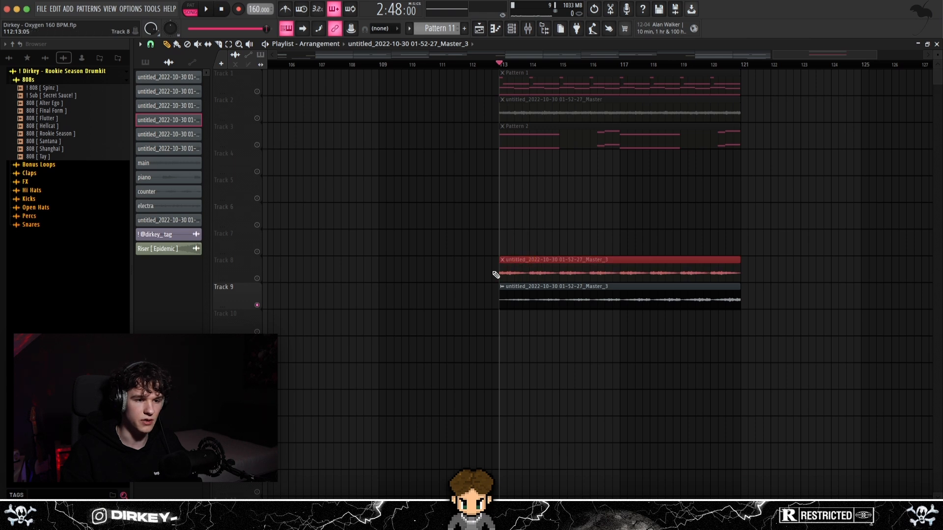
Unmute Track 8 alongside Track 9 and select the two overlapping Master_3 clips.
key("ctrl+z")
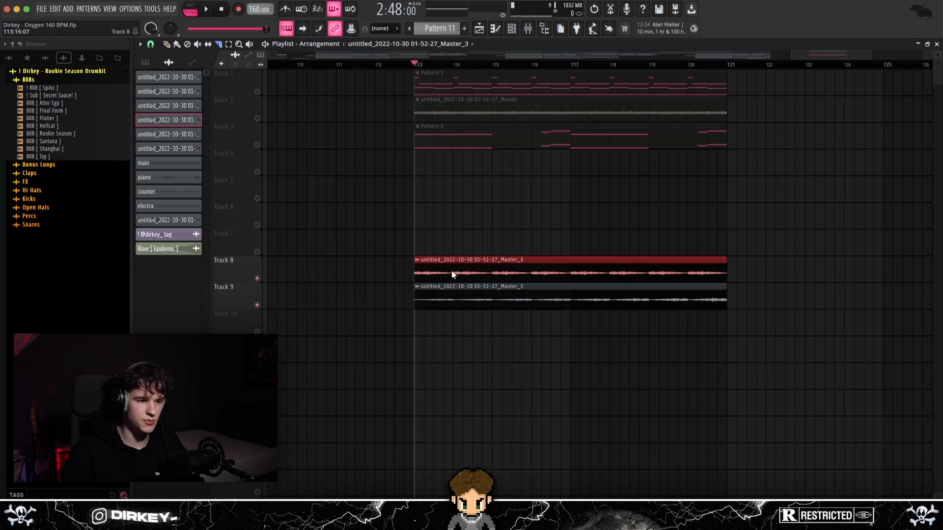
left_click_drag(452, 271, 499, 306)
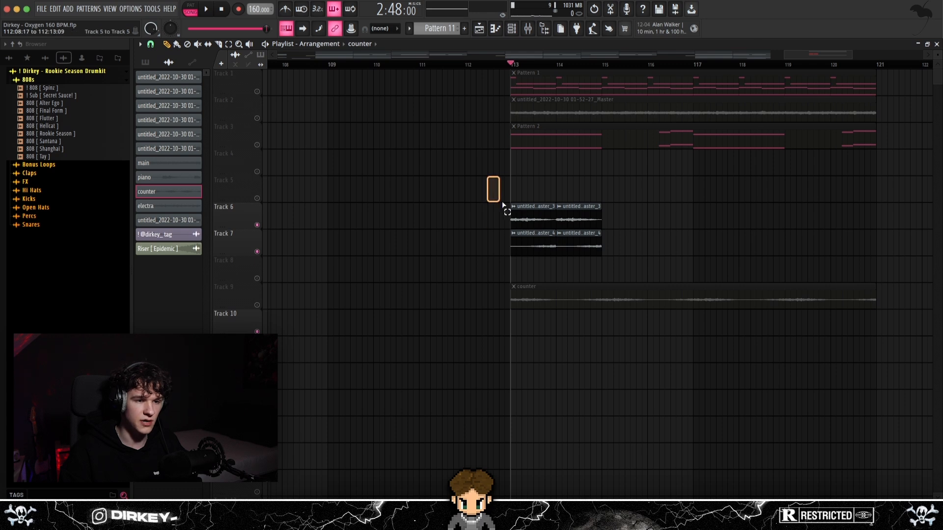
Delete the bar-113 Master_4 clip and the bar-114 Master_3 clip, and repeat the remaining alternating pair three times to fill eight bars.
right_click(539, 249)
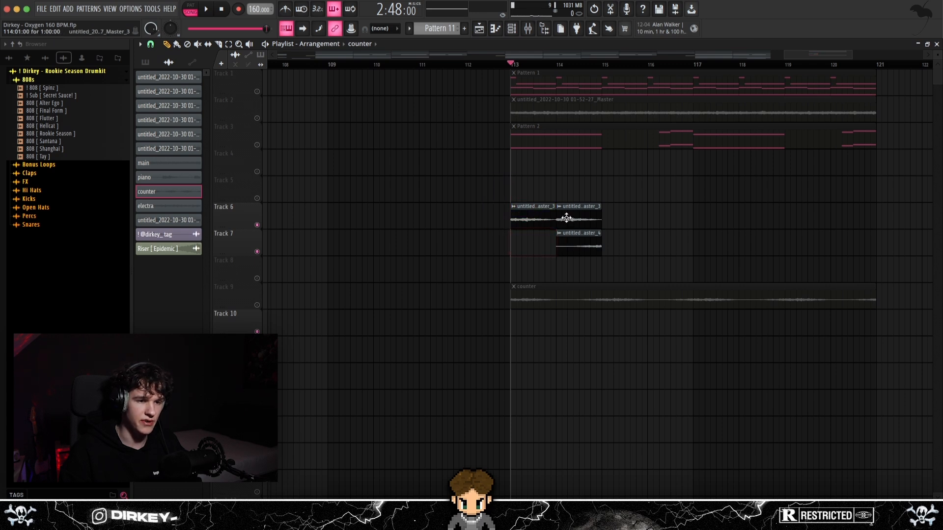
right_click(562, 217)
left_click_drag(624, 202, 506, 242)
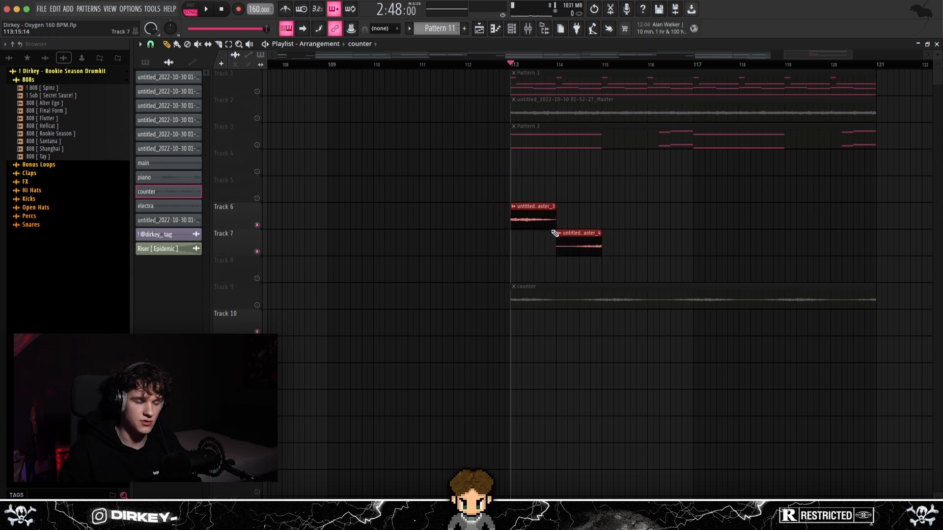
key("ctrl+b")
key("ctrl+b")
key("ctrl+b")
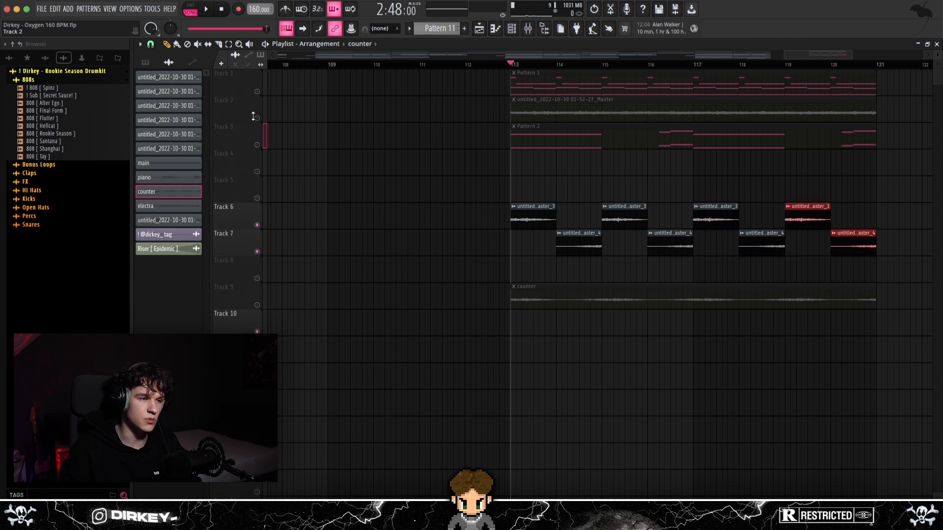
Play the counter clip with Tracks 2 and 3 while Tracks 6 and 7 are muted, and delete it from Track 9.
left_click(257, 118)
left_click(257, 145)
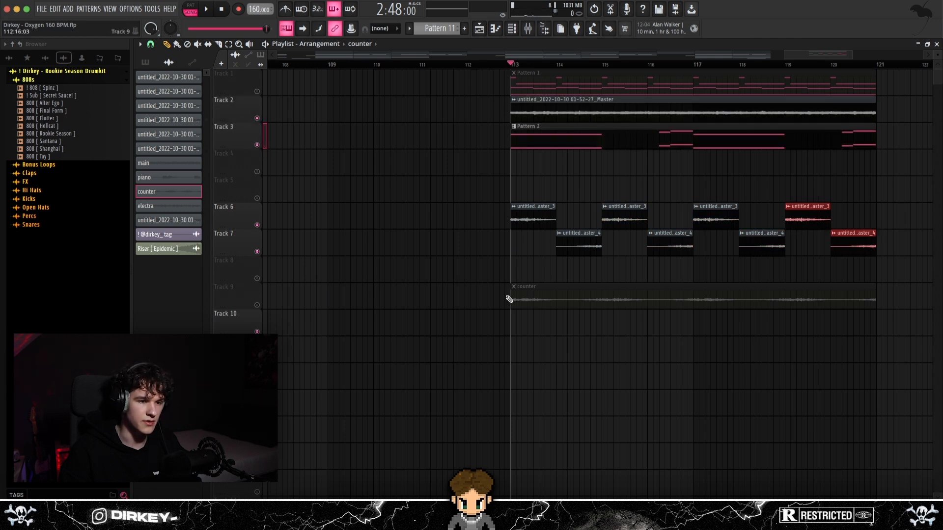
left_click(257, 305)
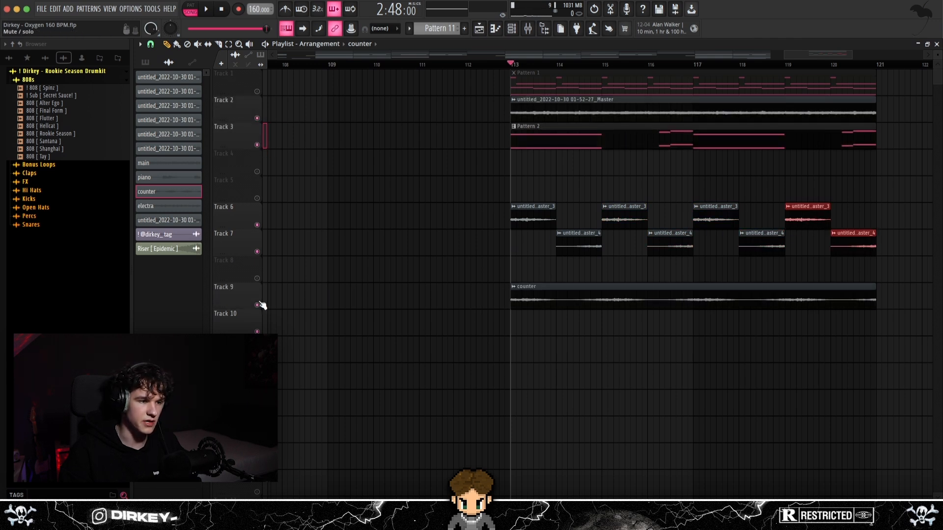
left_click(257, 225)
left_click(257, 251)
key("space")
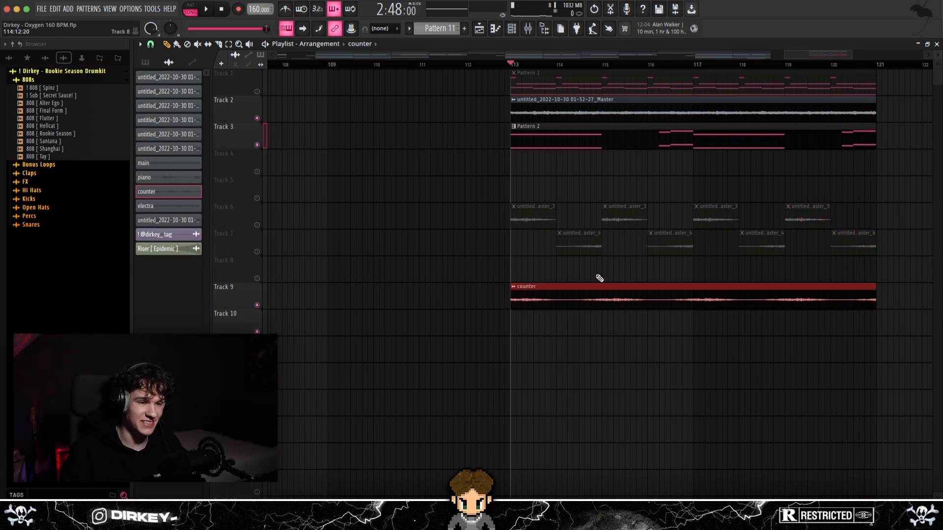
key("Delete")
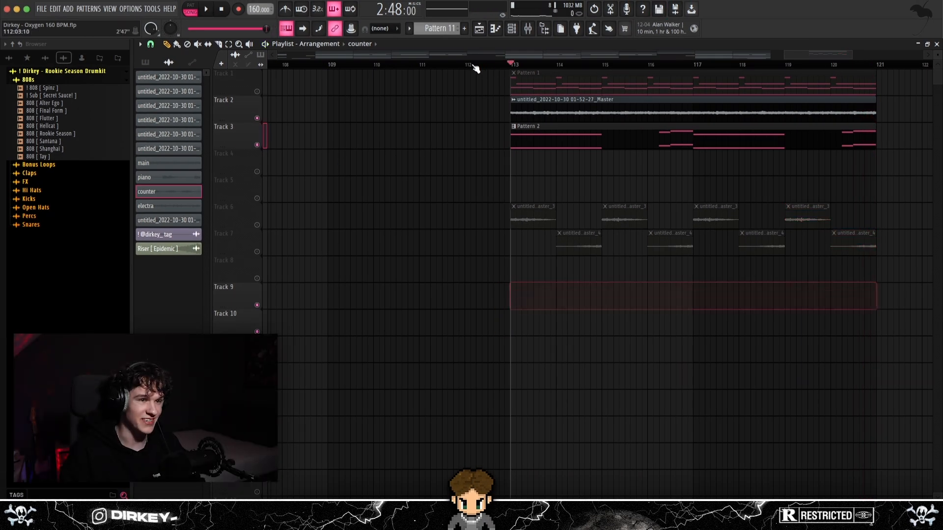
Review the Fruity Parametric EQ 2, Fruity Reeverb 2 and ShaperBox 2 effects on the Master_3 mixer insert.
key("F9")
left_click(789, 110)
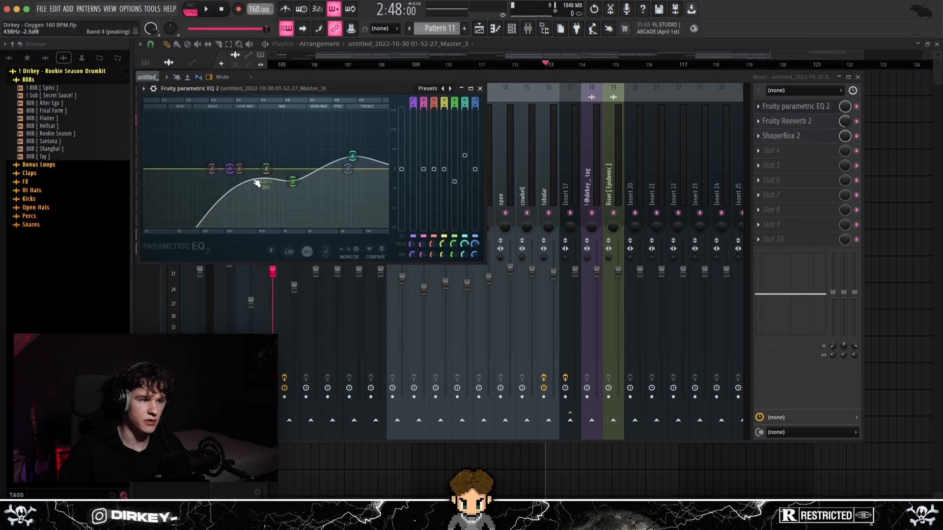
left_click(787, 110)
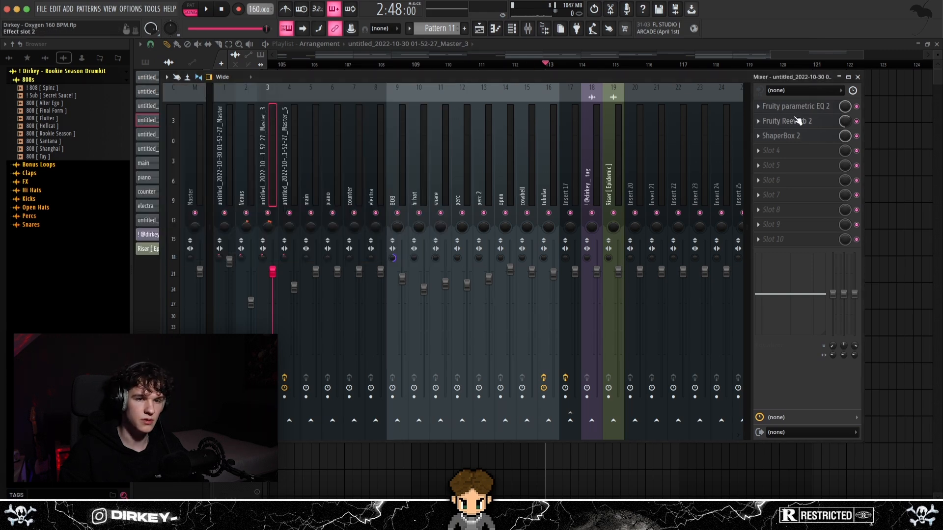
left_click(798, 120)
left_click(786, 121)
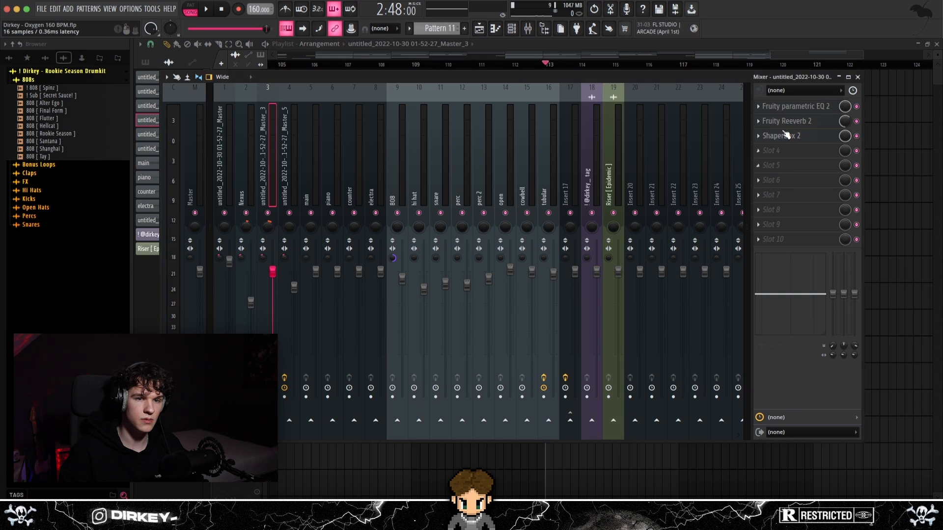
left_click(786, 135)
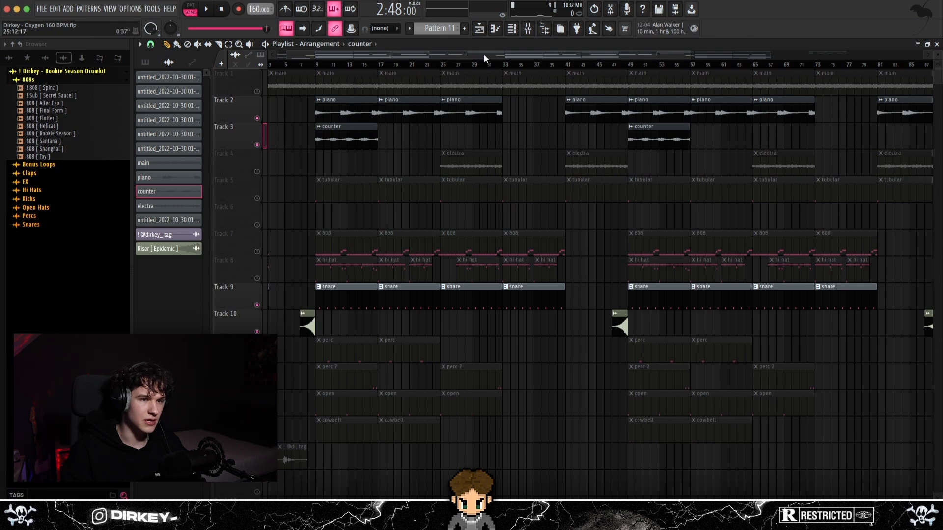
Show the end of the arrangement and examine the arp preset loaded in ElectraX, closing the plugin.
left_click_drag(460, 57, 609, 52)
key("F6")
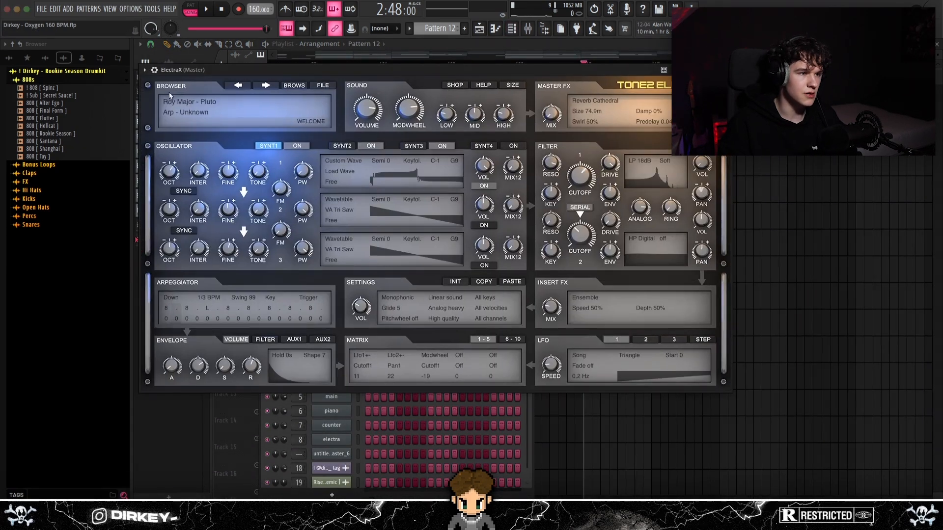
key("Escape")
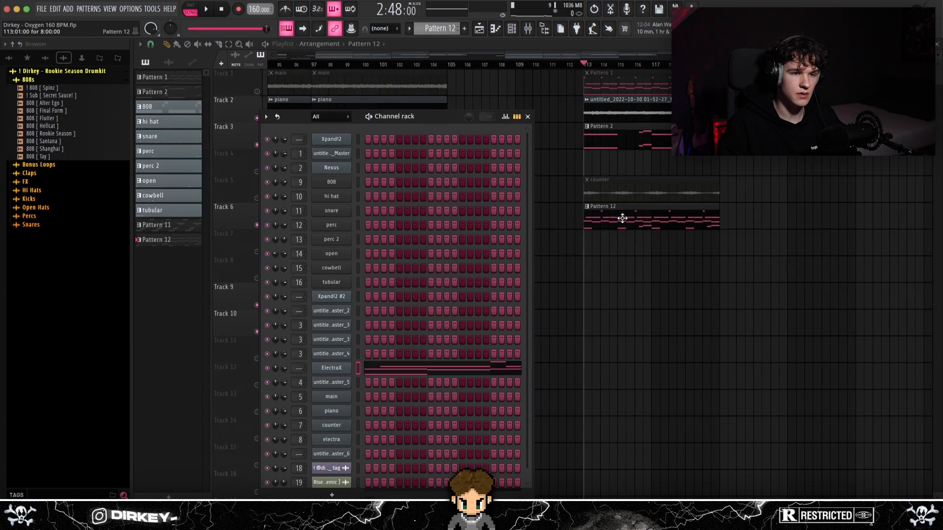
Copy Pattern 1's melody notes into Pattern 12's ElectraX piano roll, try shifting them down and delete the pasted copy.
double_click(611, 87)
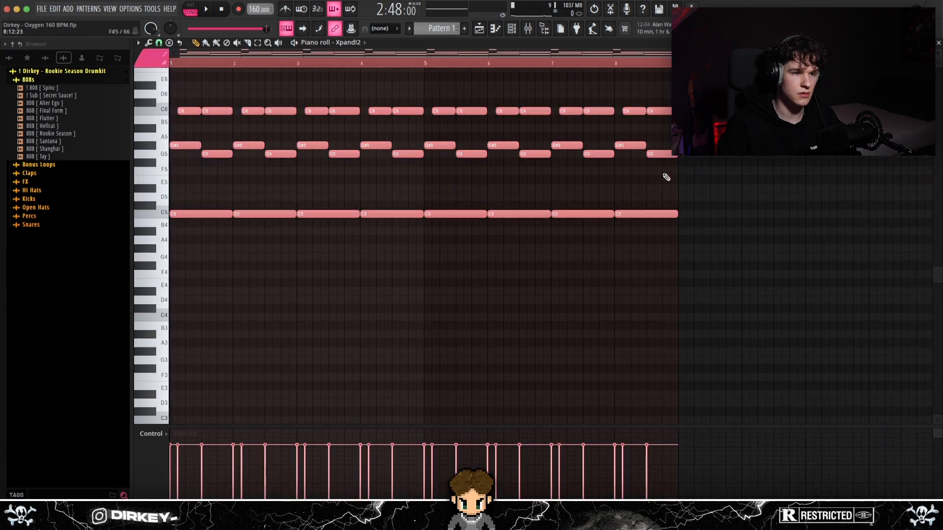
key("Escape")
double_click(623, 221)
left_click_drag(425, 56, 303, 56)
key("super+v")
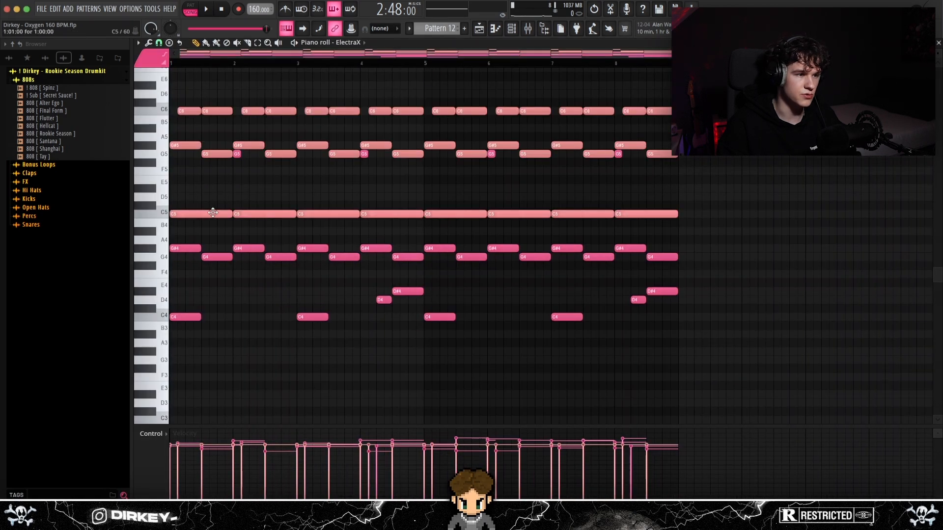
left_click_drag(206, 213, 196, 274)
key("Delete")
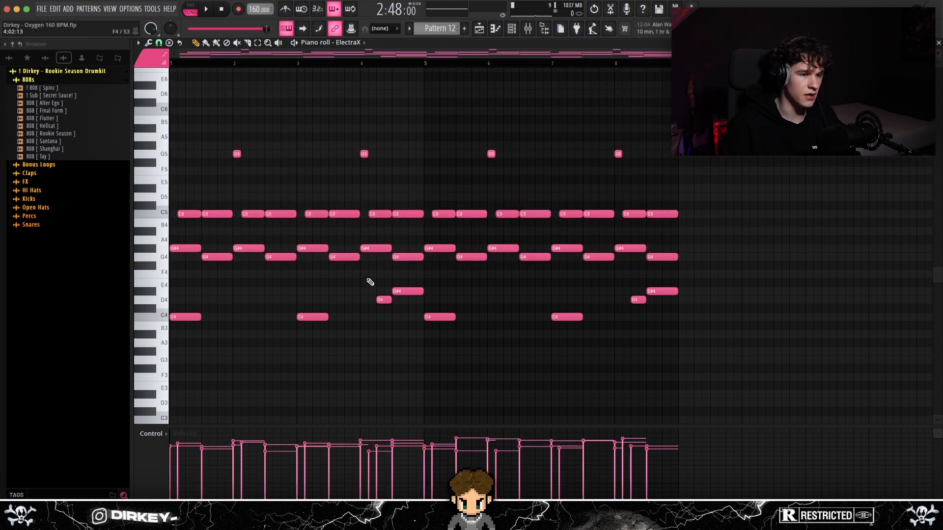
Select the D4 and D#4 notes in bar 4 of Pattern 12, return to the playlist and play the pattern.
left_click_drag(371, 282, 423, 304)
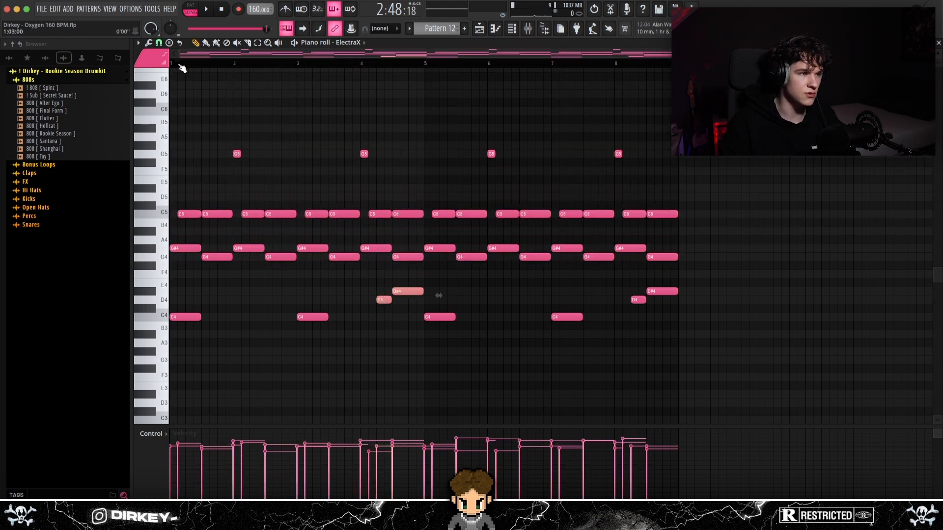
key("Escape")
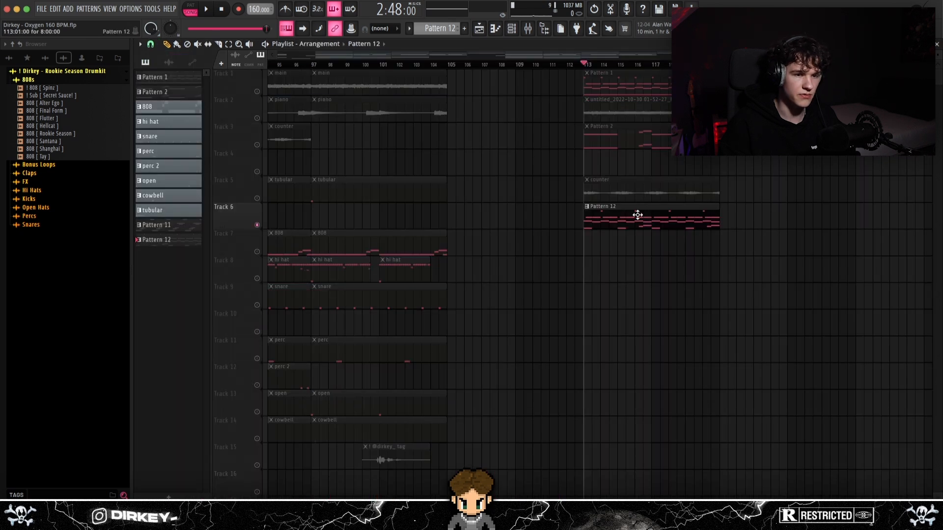
double_click(642, 213)
key("space")
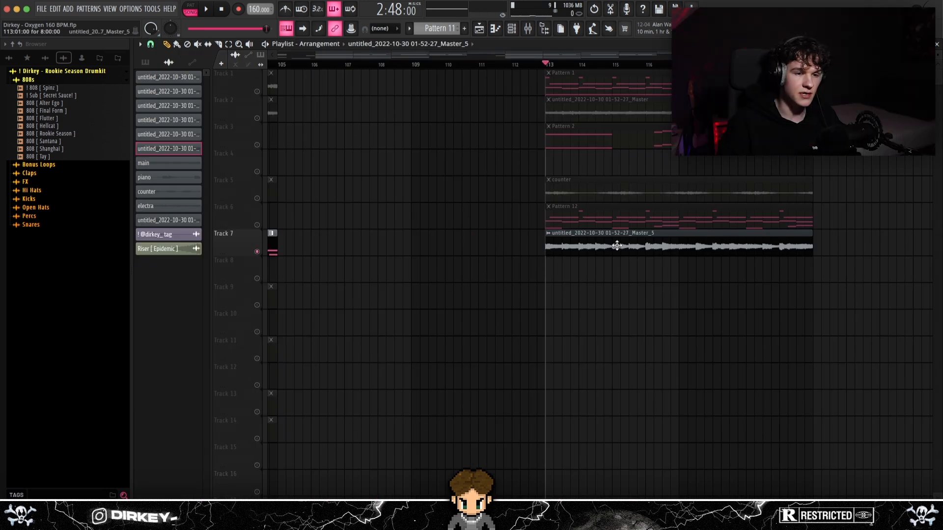
Select the Track 2 and Track 3 clips and review Fruity Parametric EQ 2 and ValhallaVintageVerb on the Master_5 mixer insert.
left_click_drag(539, 113, 560, 129)
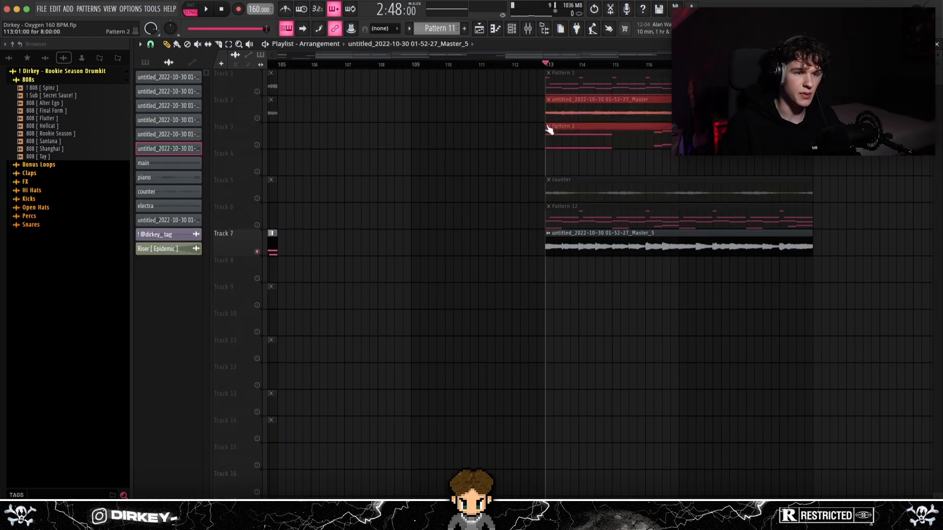
key("F9")
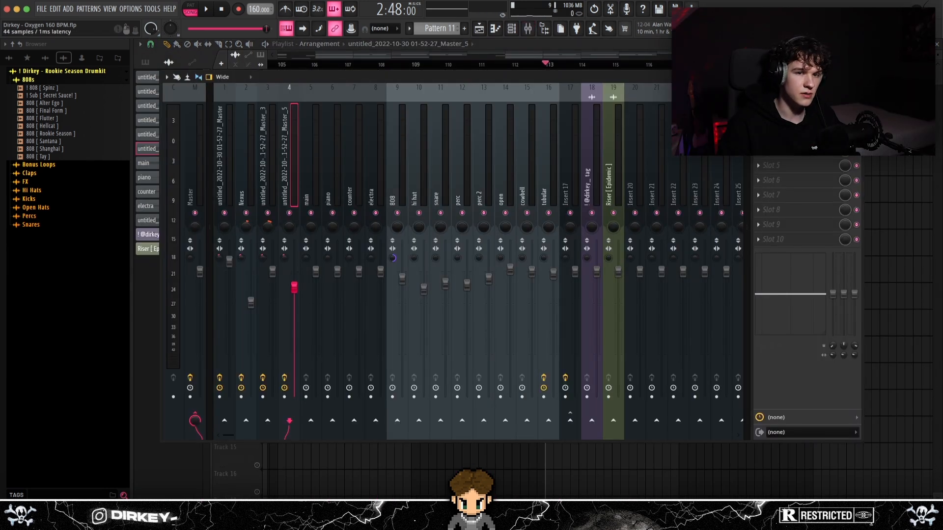
left_click(791, 122)
left_click_drag(381, 113, 393, 104)
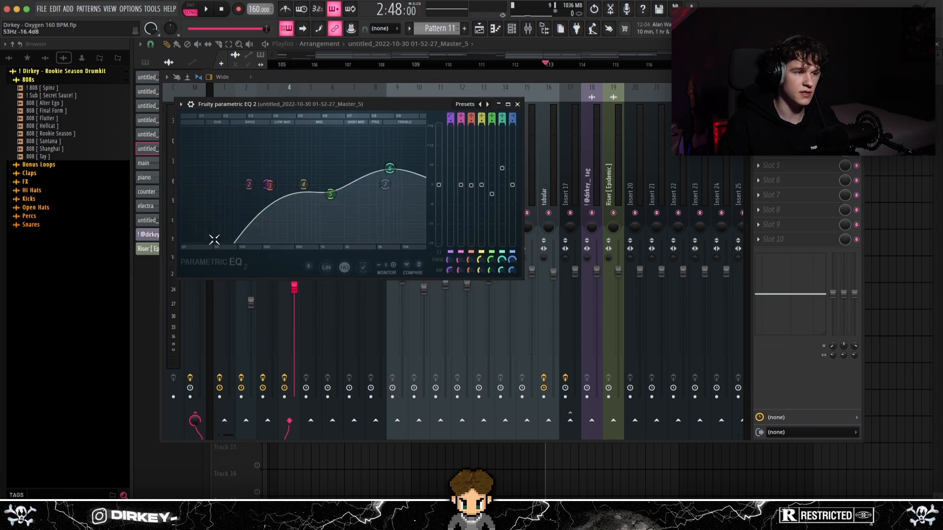
left_click(517, 105)
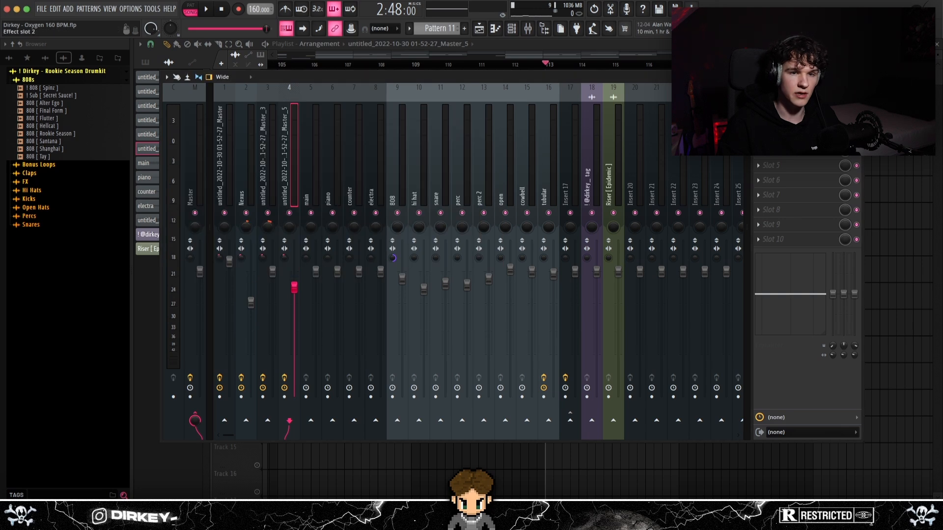
left_click(790, 121)
left_click_drag(288, 79, 401, 88)
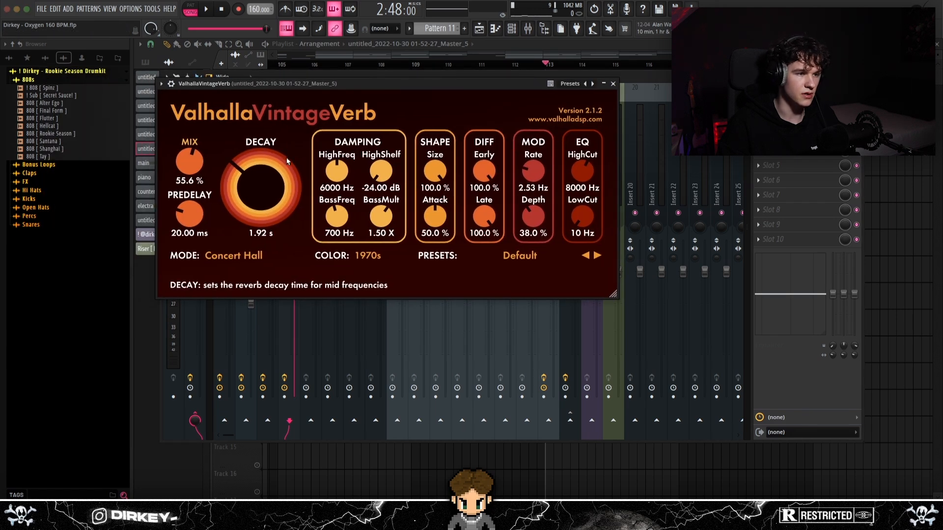
left_click(613, 84)
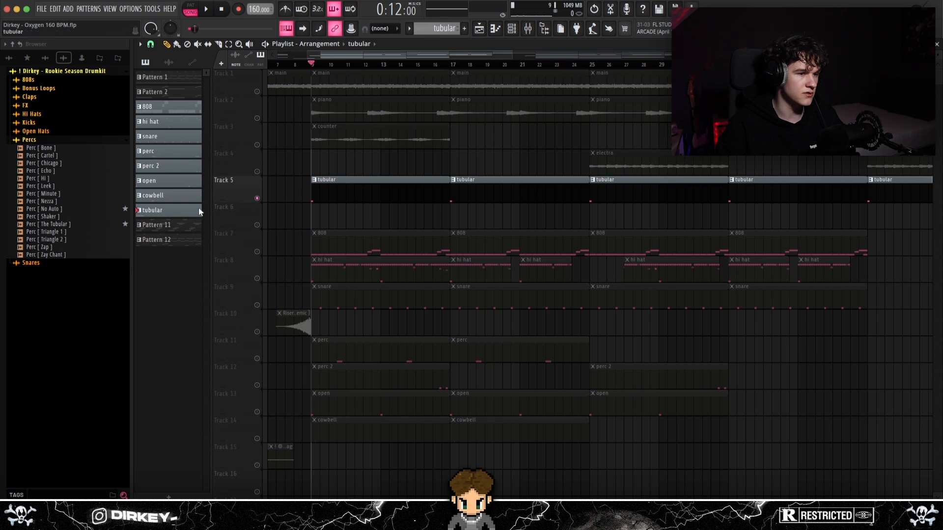
Open the tubular pattern's piano roll on Track 5, clear the note selection and play its single C5 note.
double_click(353, 192)
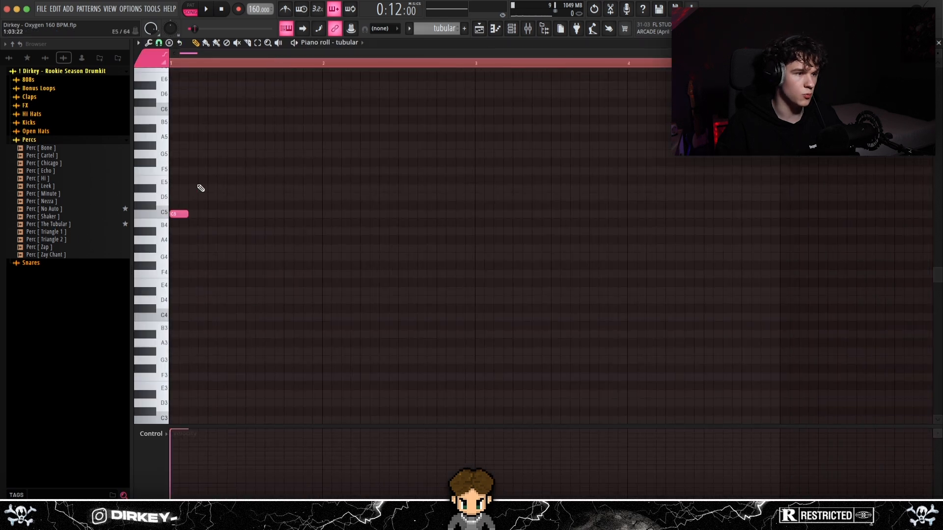
key("super+d")
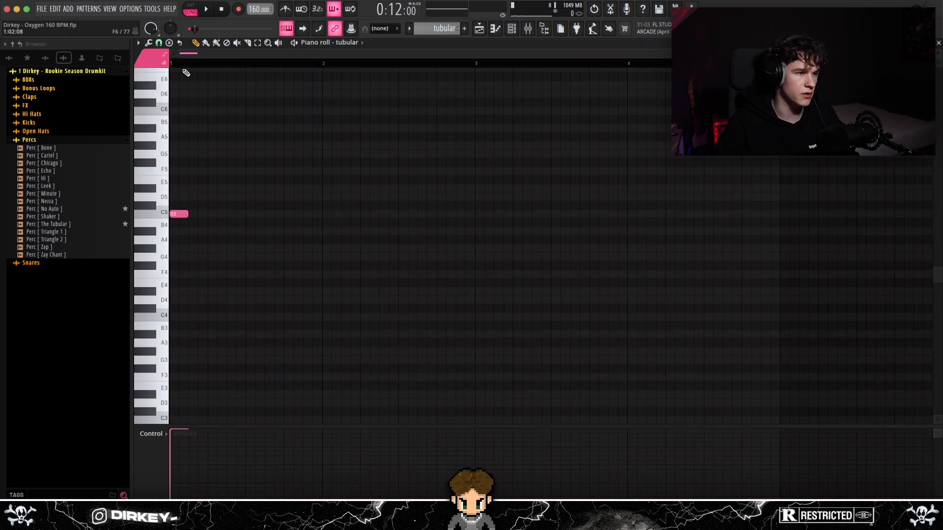
key("space")
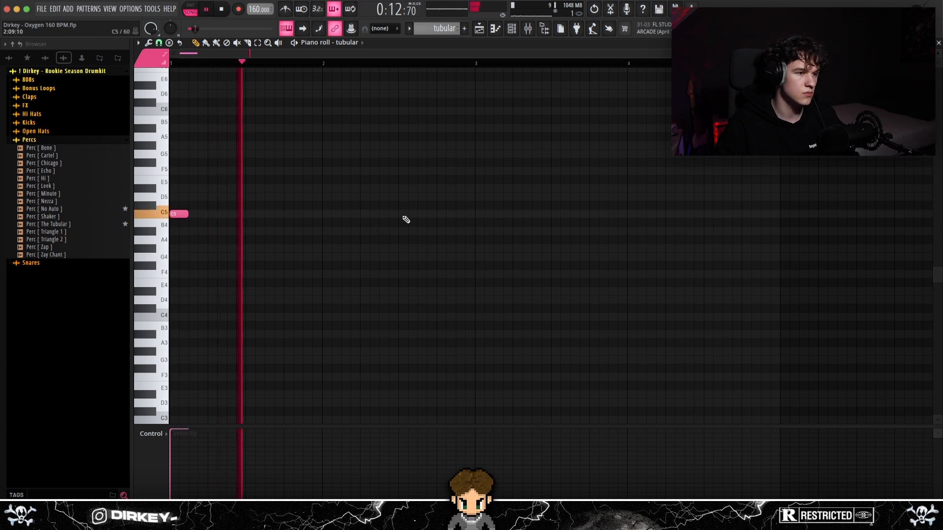
key("space")
Review the Fruity Delay 3, Fruity Reeverb 2 and Fruity Parametric EQ 2 settings on the tubular mixer insert.
key("F9")
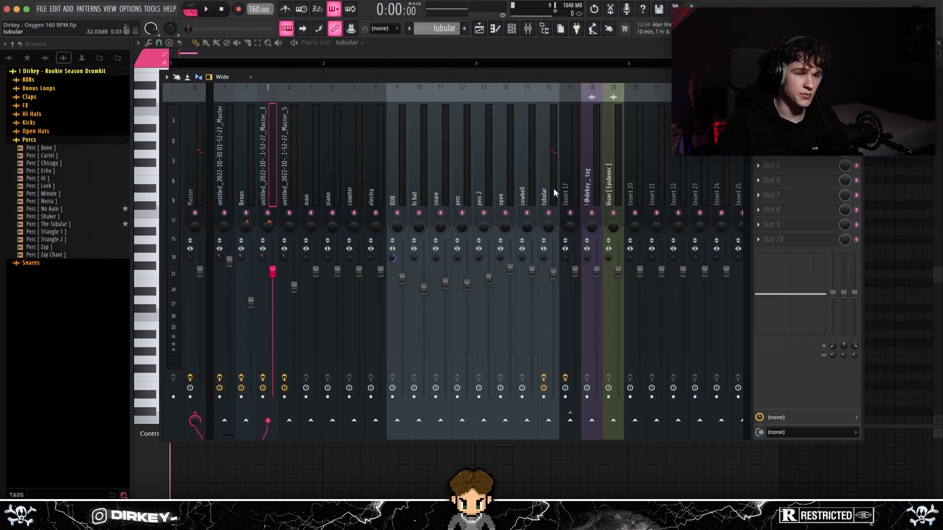
left_click(776, 107)
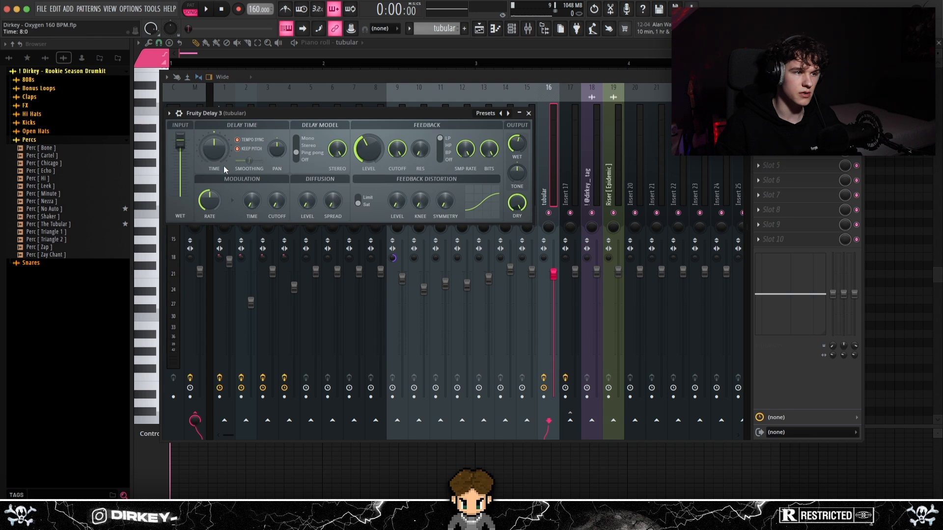
left_click(776, 121)
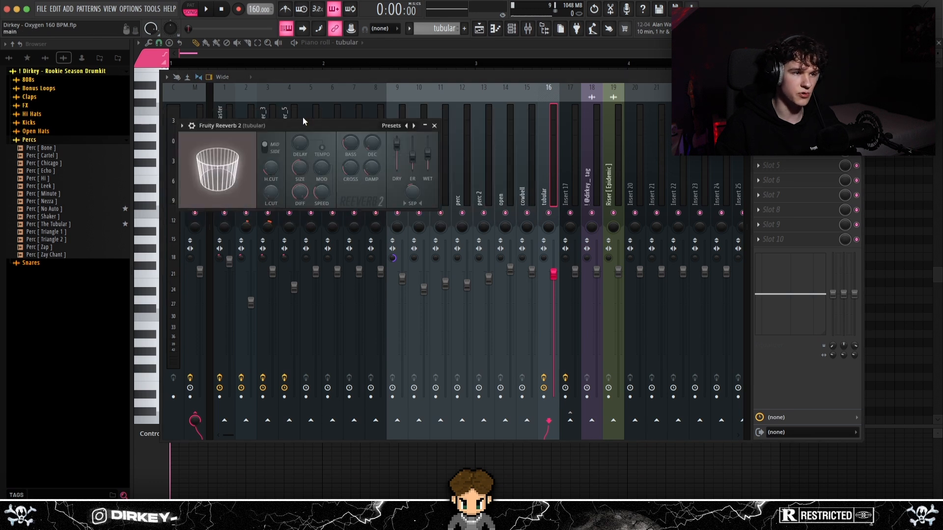
left_click_drag(303, 126, 331, 123)
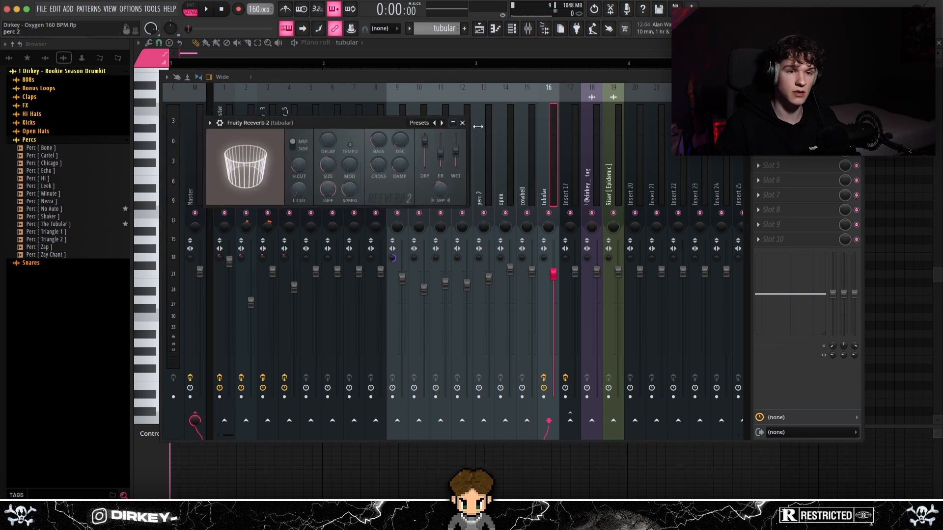
left_click(776, 136)
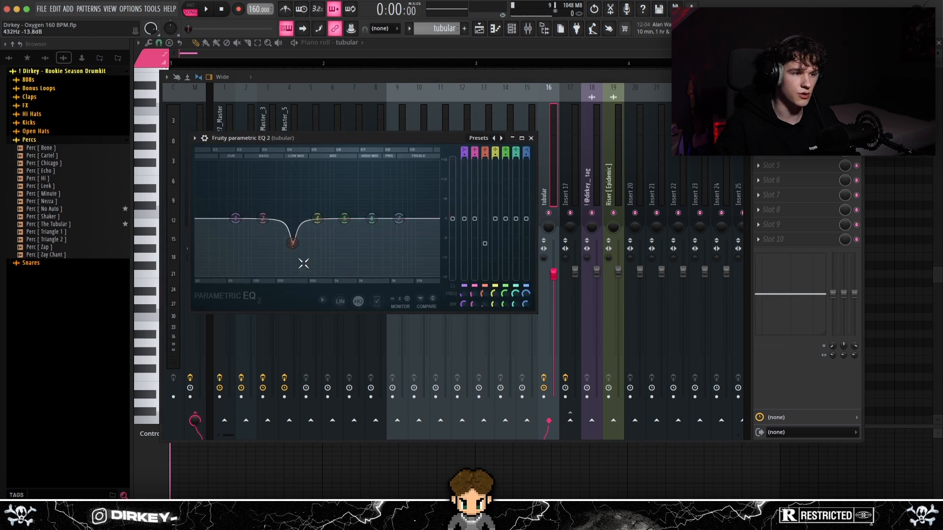
Return to the playlist, unmute the hi hat and snare tracks and play the arrangement from bar 9.
key("F5")
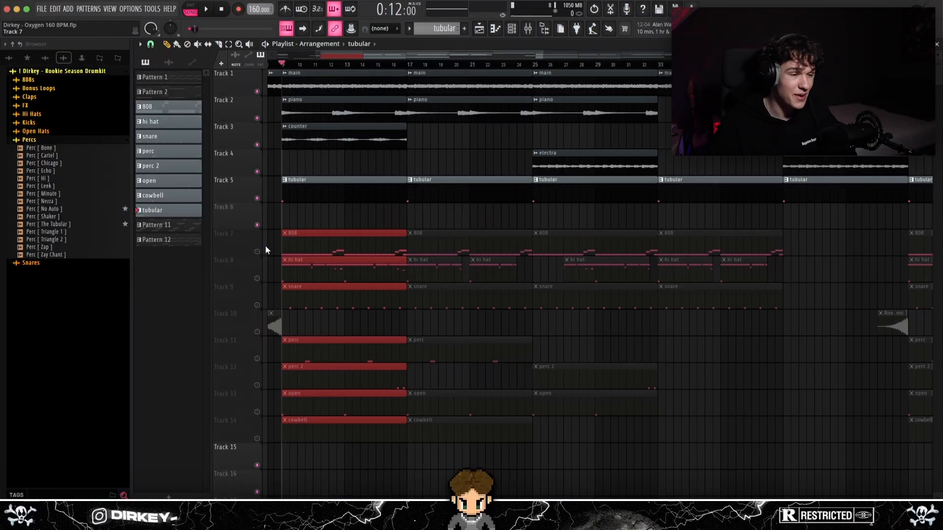
left_click(257, 279)
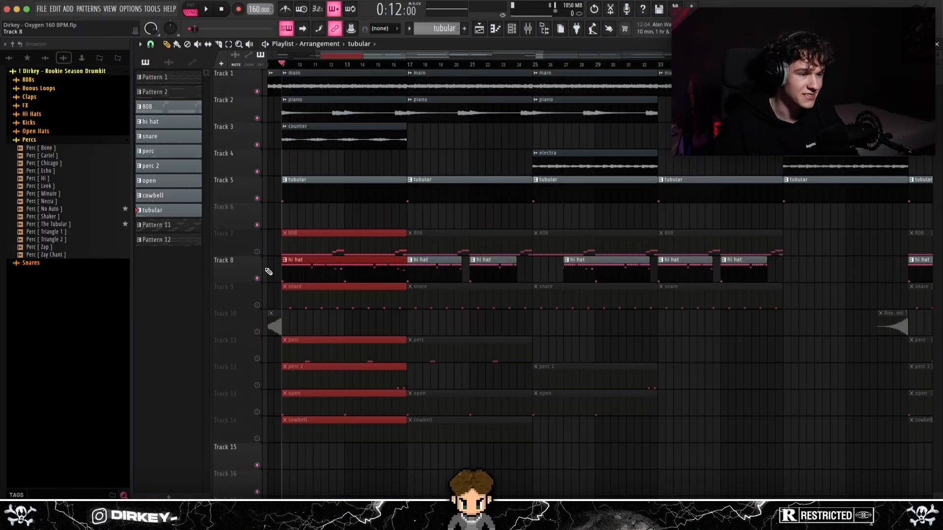
left_click(256, 305)
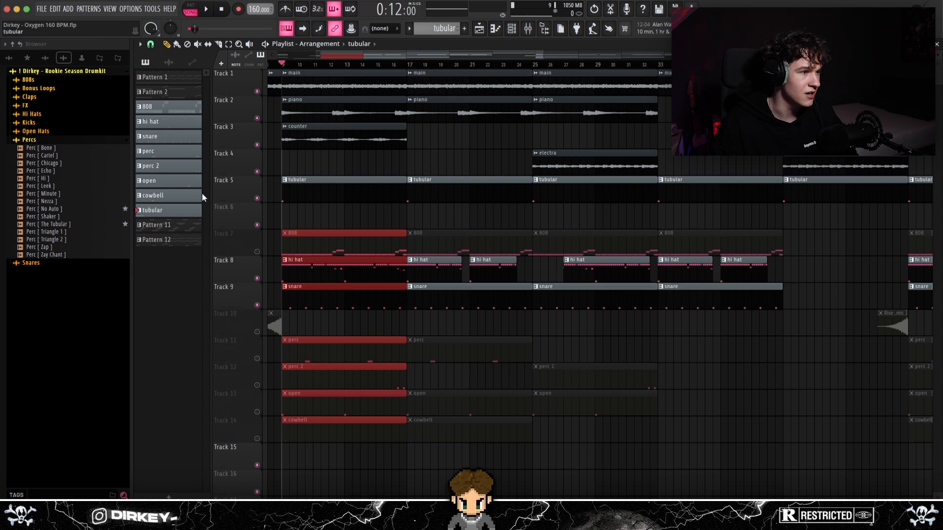
scroll(338, 54, "up", 5)
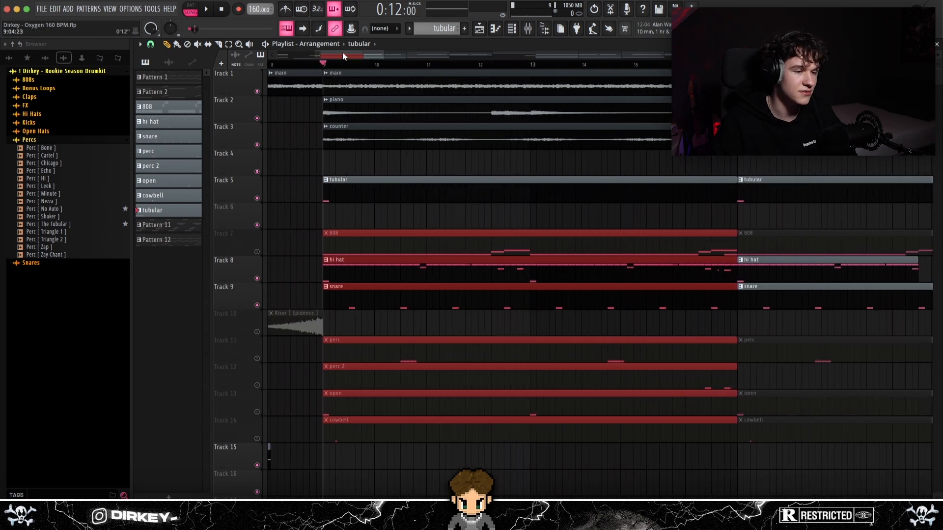
key("space")
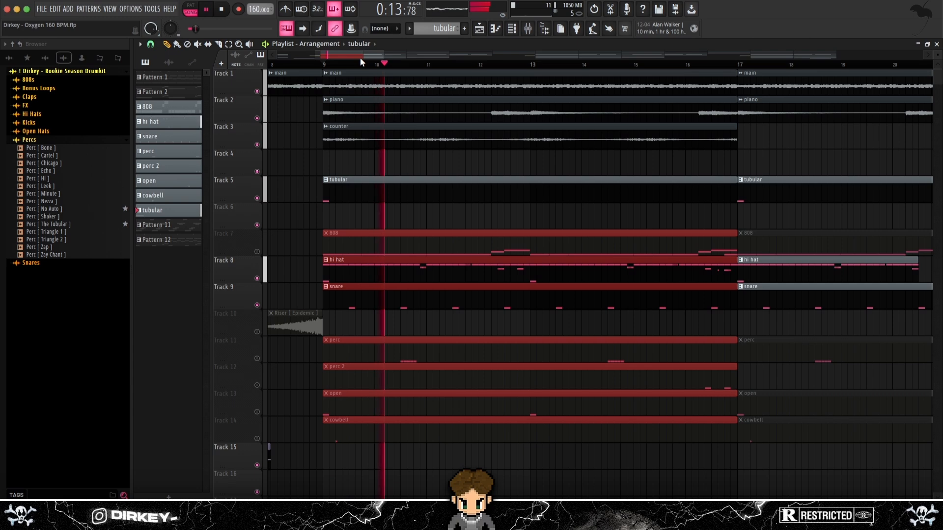
Open the hi hat pattern's piano roll, stop playback and examine the C5 and C4 notes in bar 1.
double_click(377, 264)
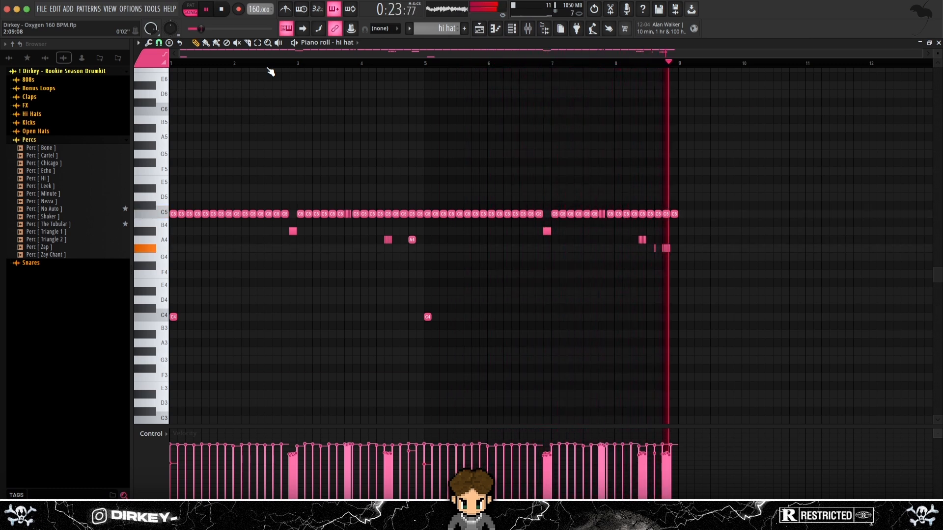
key("space")
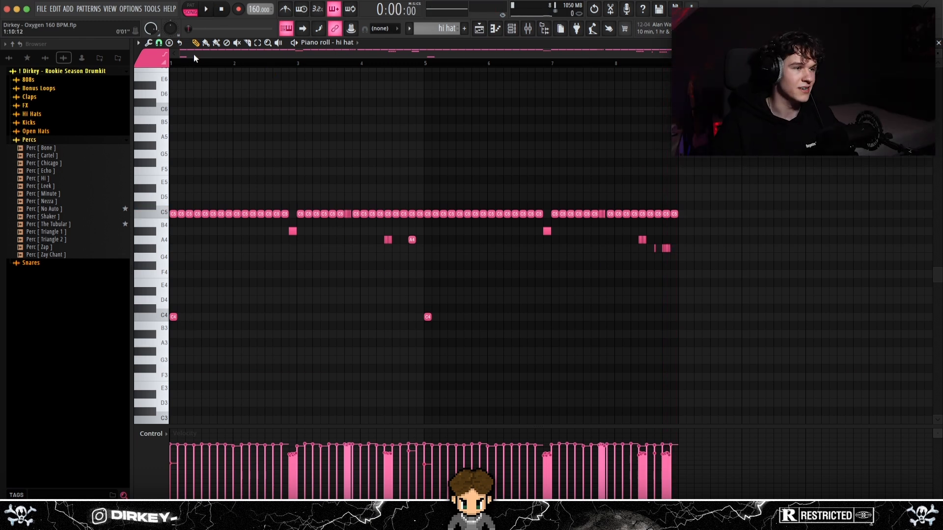
scroll(194, 55, "up", 4)
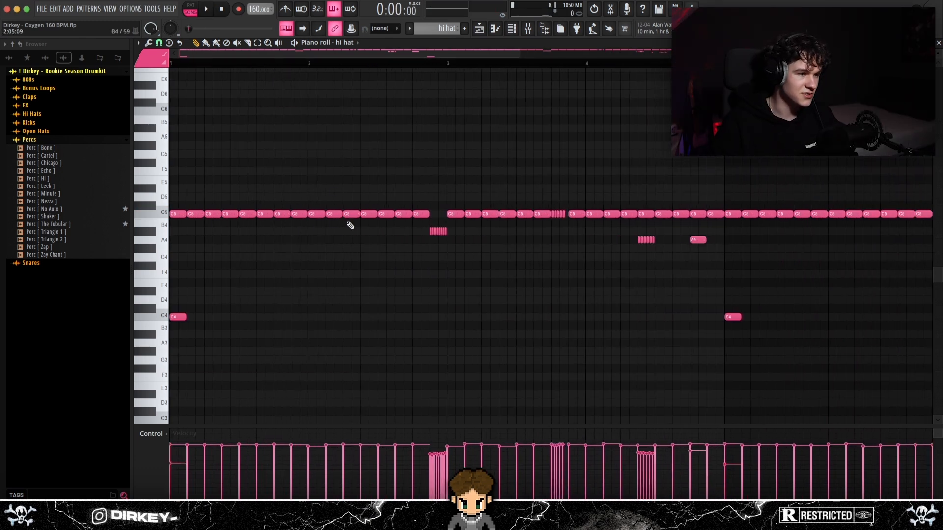
left_click_drag(191, 215, 300, 226)
left_click_drag(194, 308, 173, 332)
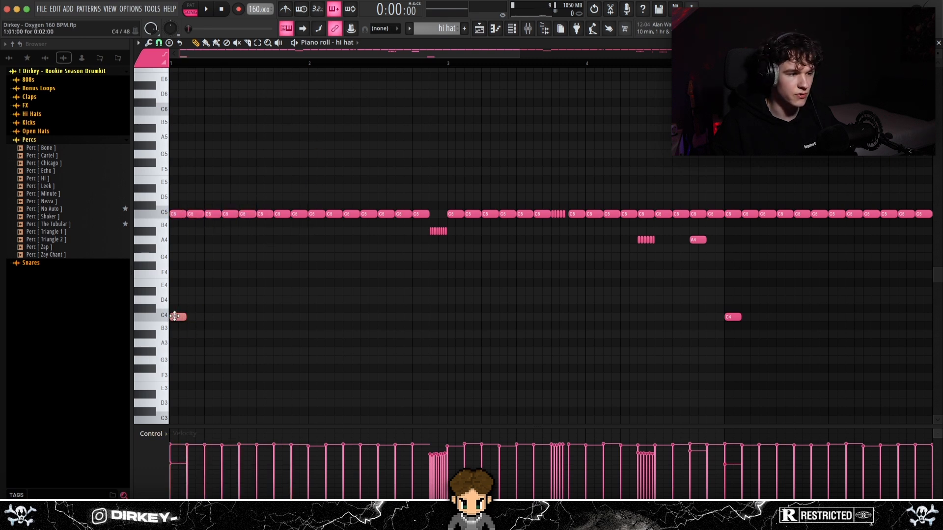
Select the A4 roll and the single A4 note in bar 4, and the hi hat pattern's first four bars.
left_click_drag(419, 231, 563, 210)
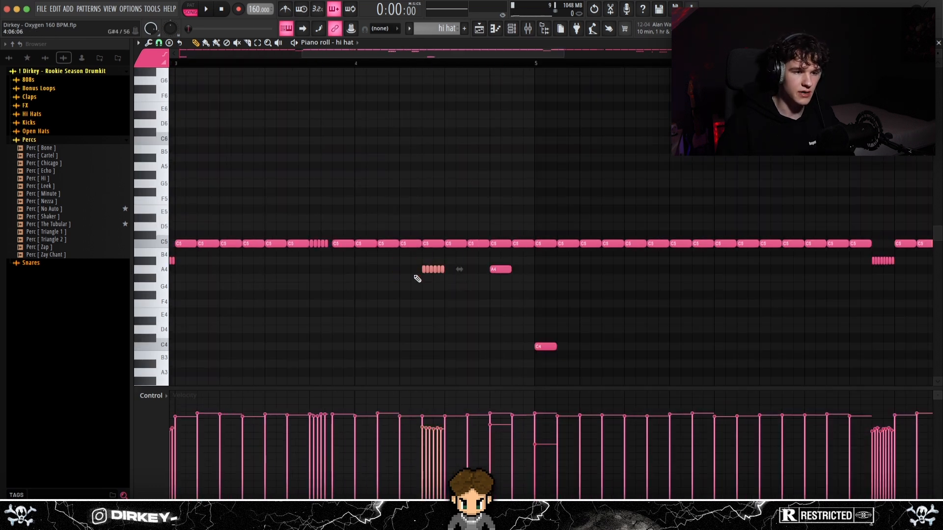
left_click_drag(487, 262, 515, 278)
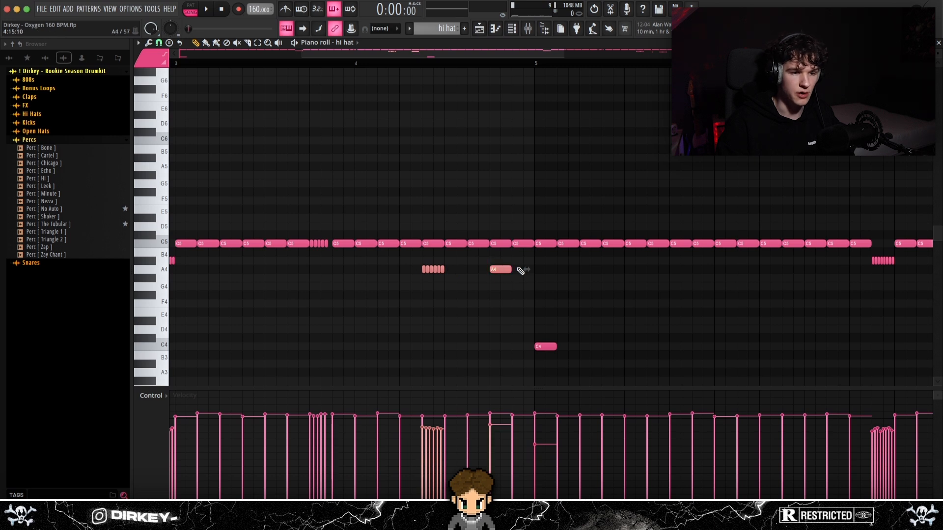
left_click_drag(419, 248, 204, 354)
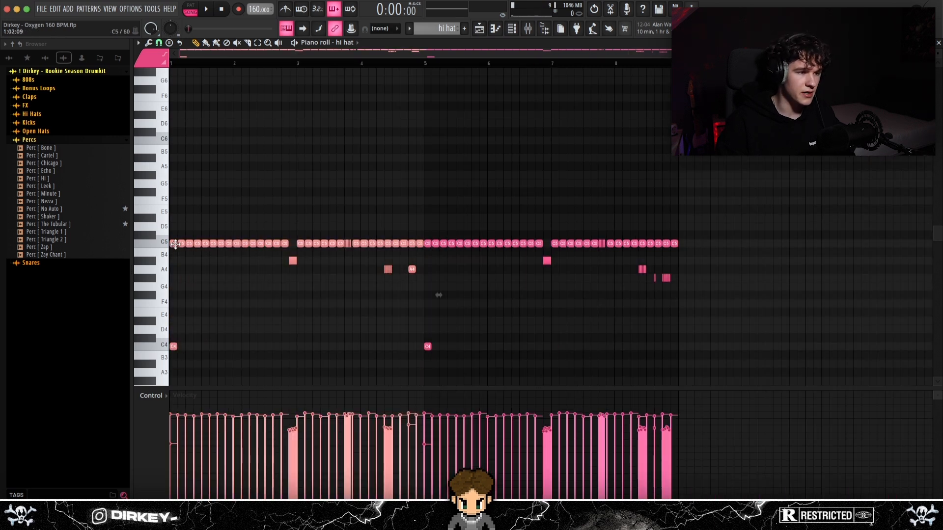
left_click_drag(176, 244, 431, 225)
key("Delete")
Select the G#4 roll at the end of bar 8 in the hi hat pattern.
scroll(675, 115, "up", 5)
left_click_drag(685, 277, 624, 283)
scroll(579, 64, "down", 5)
left_click(414, 269)
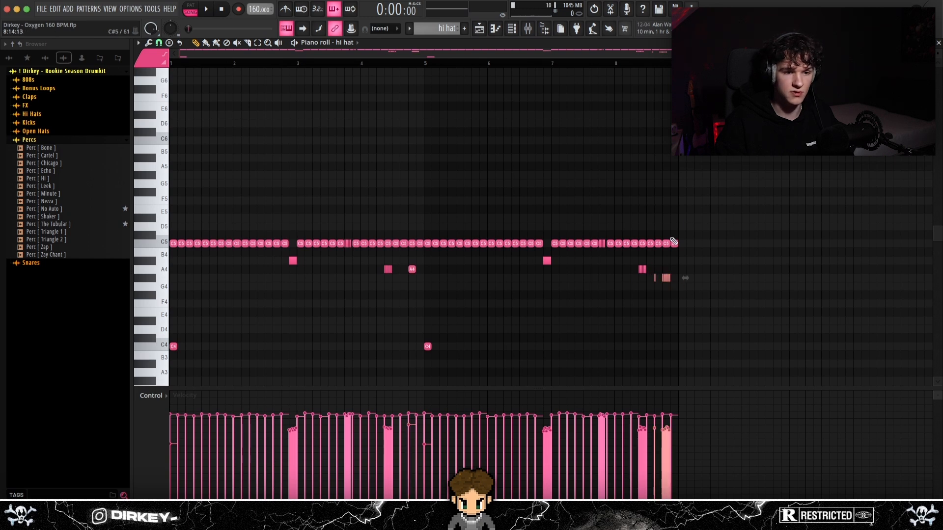
Unmute Track 7 in the playlist, open the 808 pattern's piano roll and play it.
left_click_drag(422, 231, 361, 298)
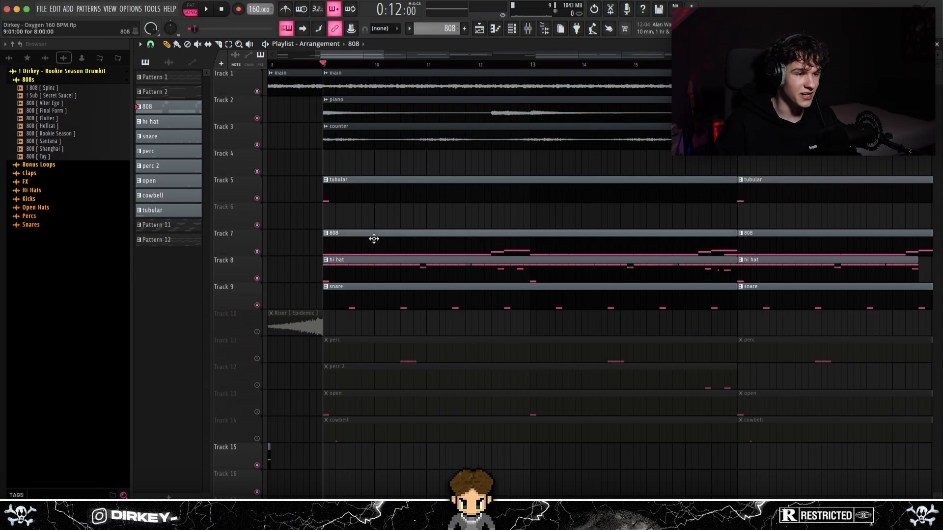
left_click(373, 237)
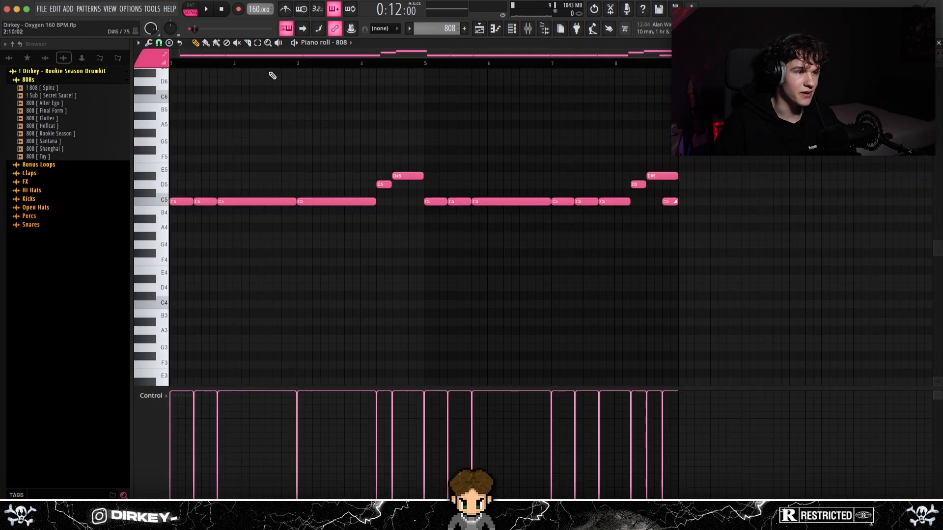
left_click_drag(190, 202, 334, 225)
left_click(345, 90, "super")
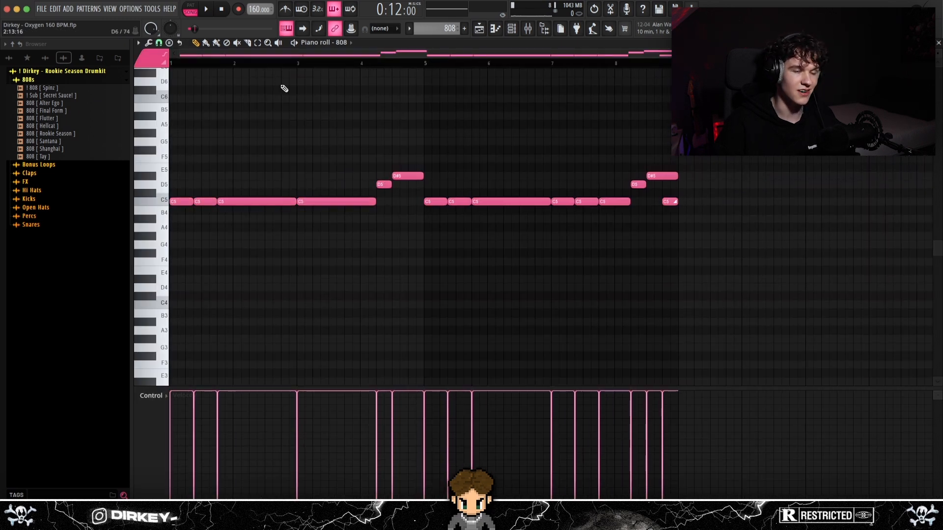
key("space")
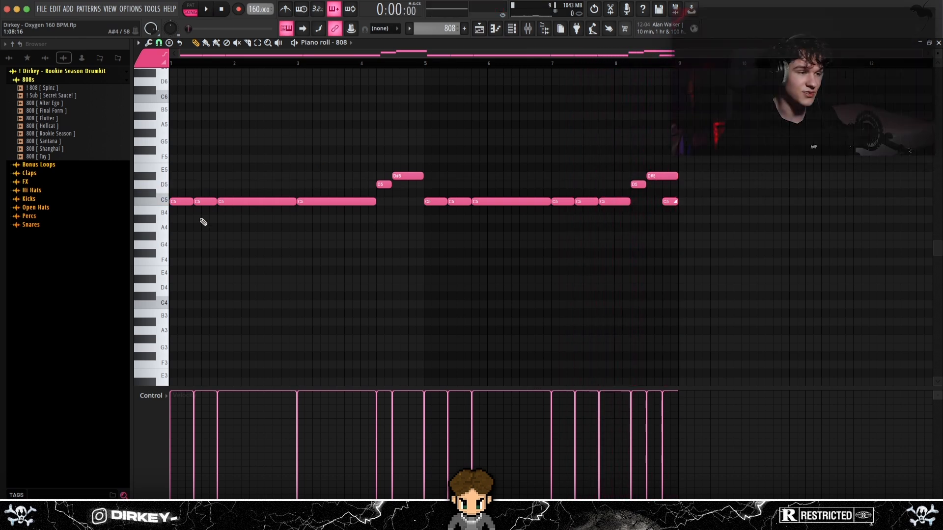
Select the first four C5 notes of the 808 pattern and clear the selection.
left_click_drag(184, 190, 224, 211)
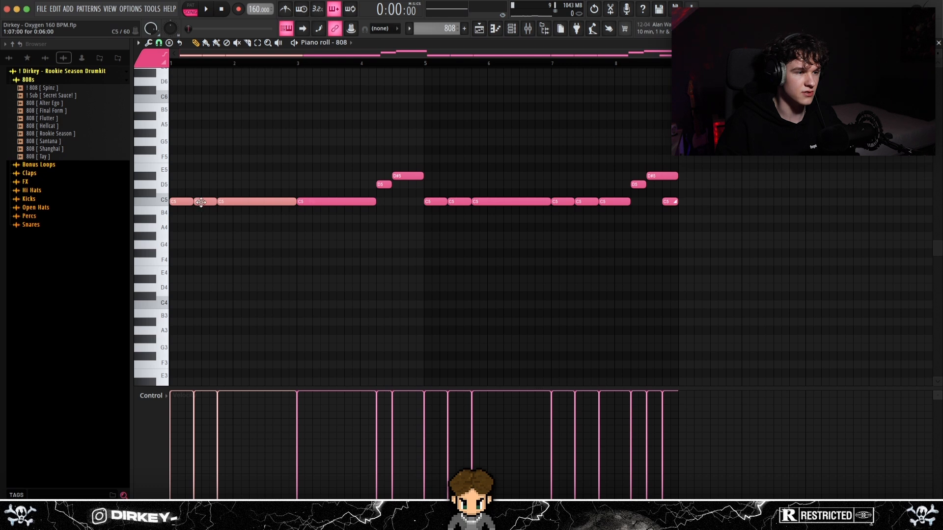
left_click(319, 200, "ctrl")
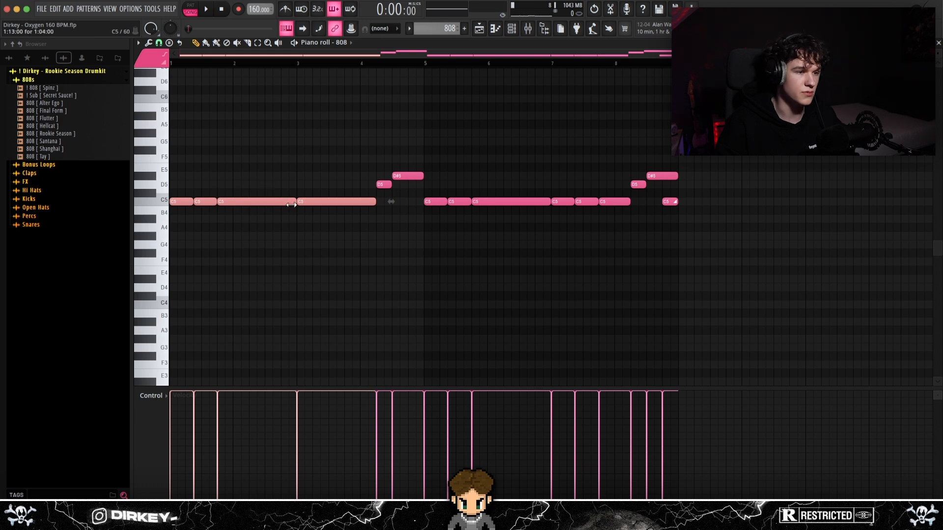
left_click(374, 65, "ctrl")
Try raising the 808 pattern's D5 note in bar 4 to D#5.
scroll(376, 67, "up", 3)
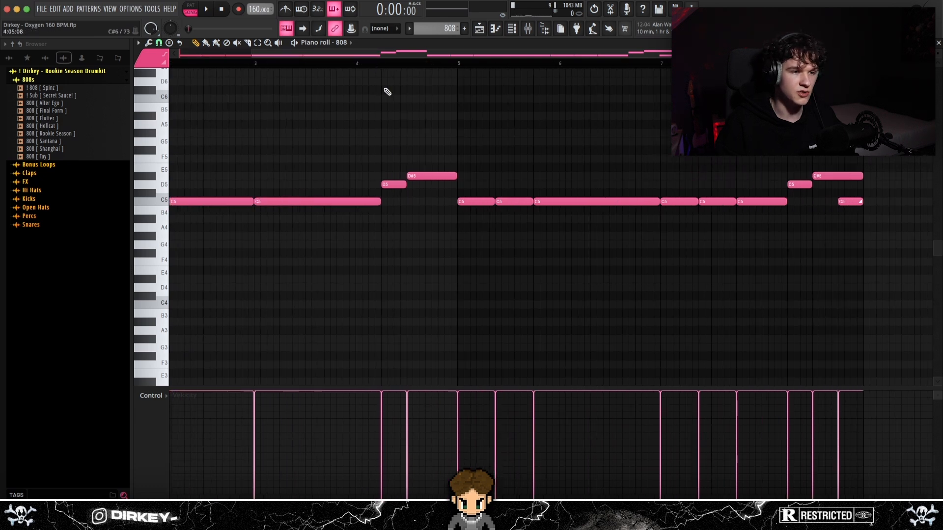
left_click(408, 177, "ctrl")
left_click(390, 183)
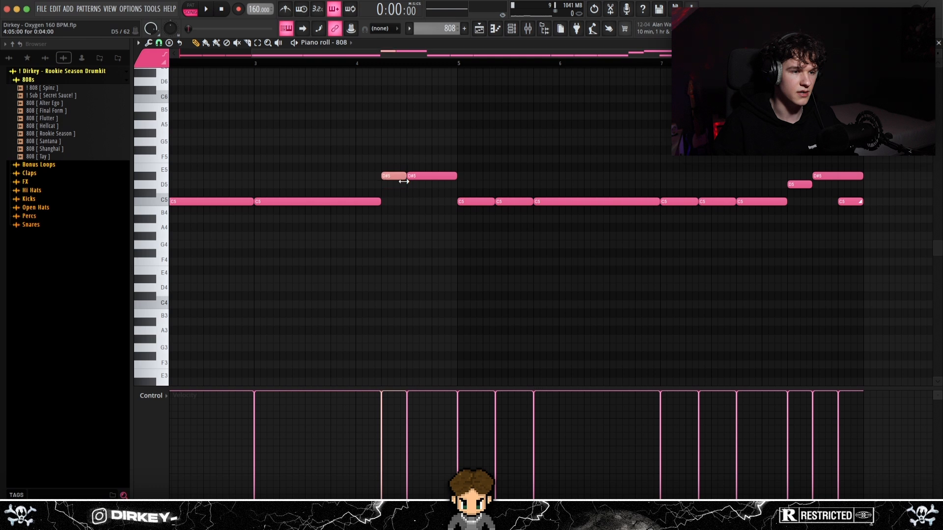
left_click_drag(403, 181, 417, 188)
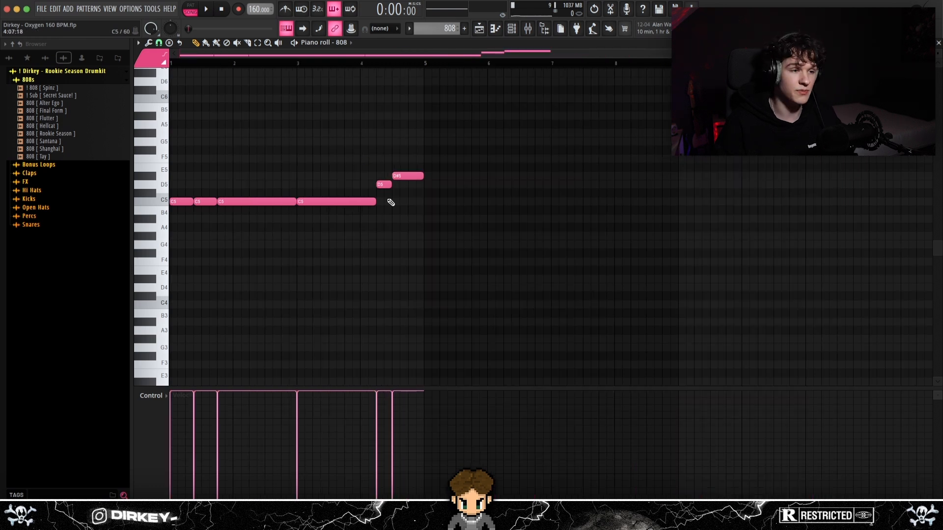
Duplicate the first four bars of the 808 pattern and add a C5 slide note on the last beat of bar 8.
left_click_drag(464, 166, 188, 240)
key("ctrl+b")
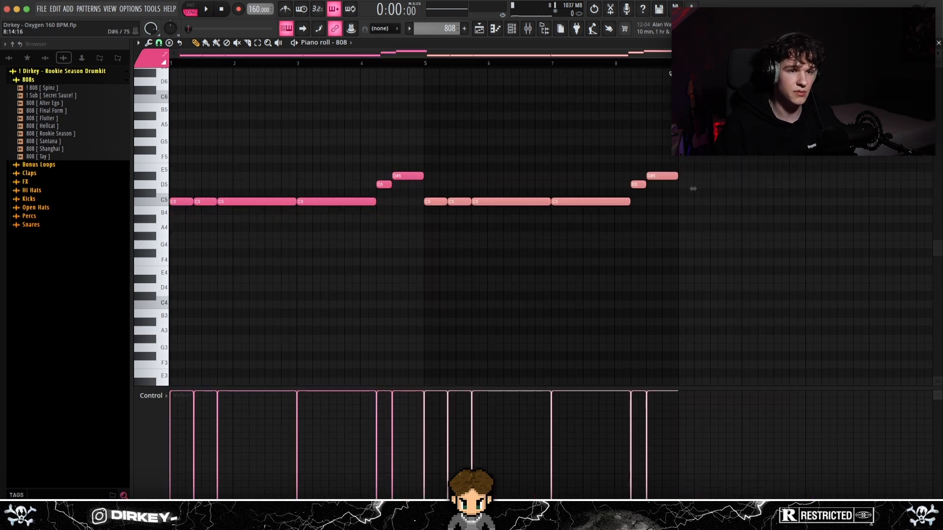
scroll(693, 189, "up", 4)
left_click(673, 202)
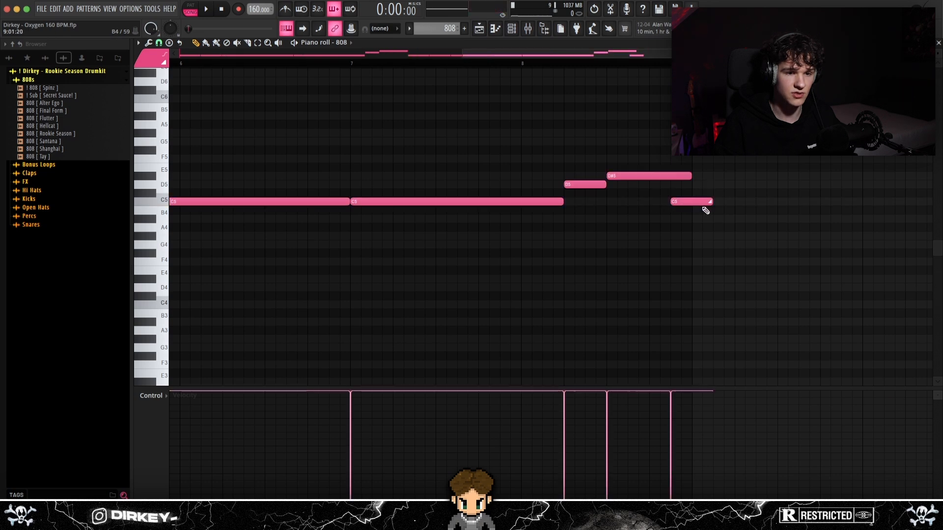
left_click_drag(690, 202, 669, 202)
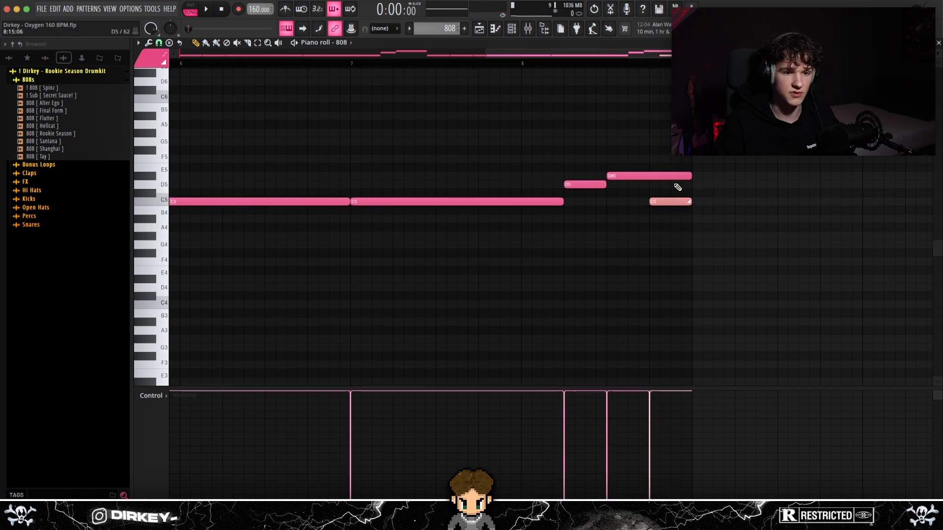
scroll(670, 216, "down", 1)
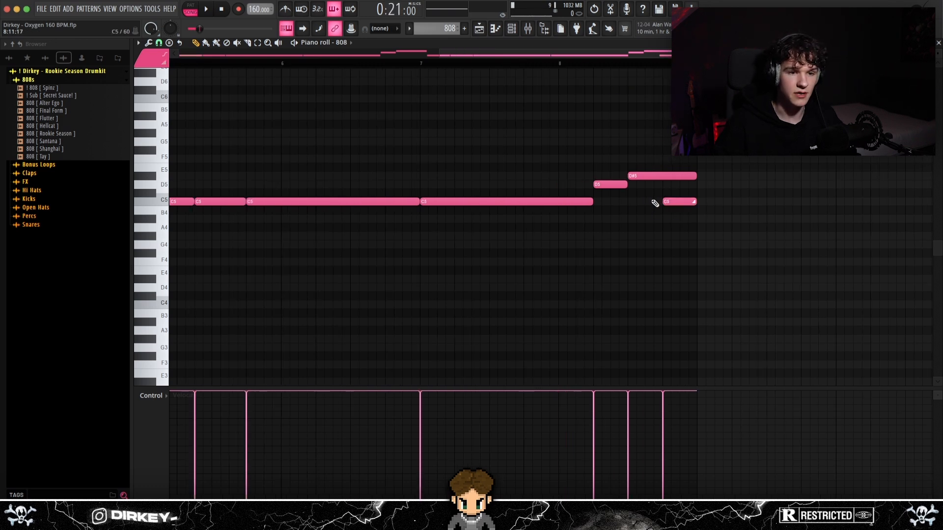
scroll(603, 62, "down", 3)
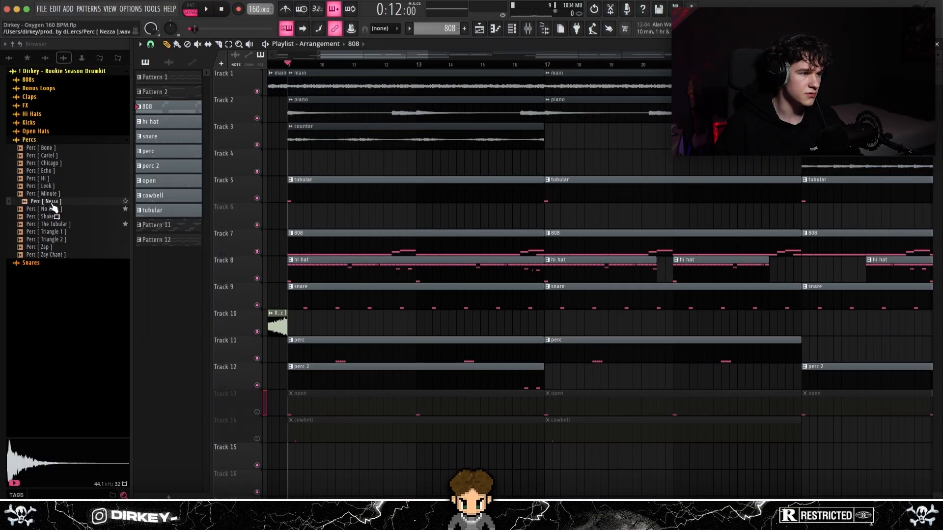
Preview the Perc [ No Auto ] sample and play the perc and perc 2 clips with the arrangement from bar 9.
left_click(37, 210)
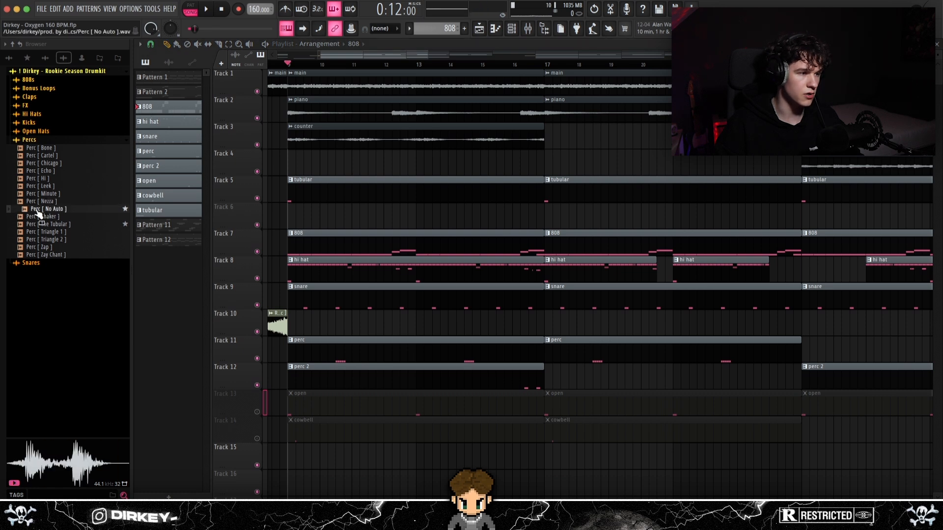
scroll(295, 65, "up", 1)
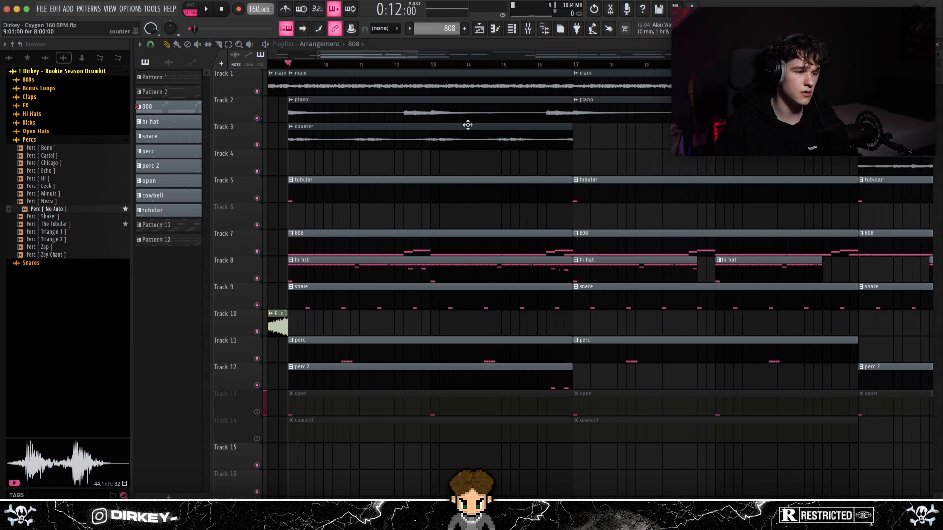
key("space")
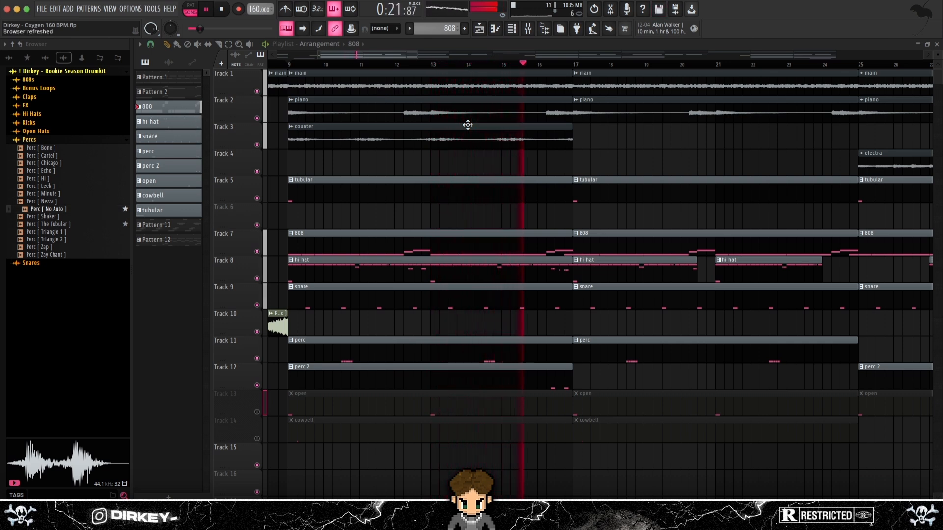
left_click_drag(378, 312, 718, 381)
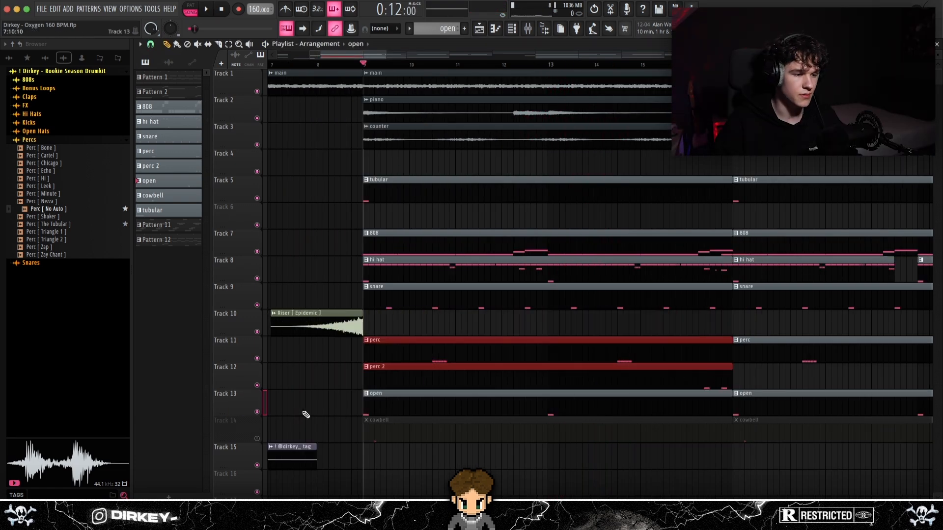
Open the open pattern's piano roll on Track 13, play it through and return to the playlist.
double_click(386, 404)
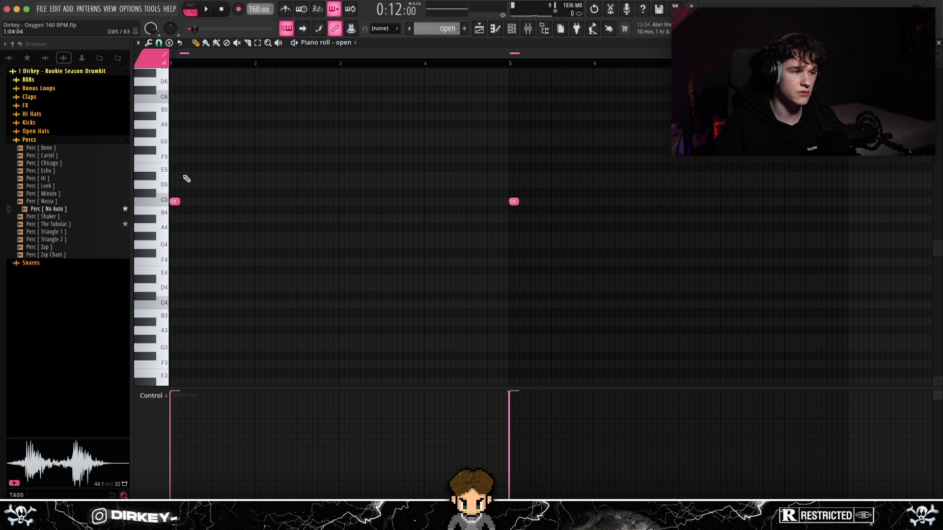
key("space")
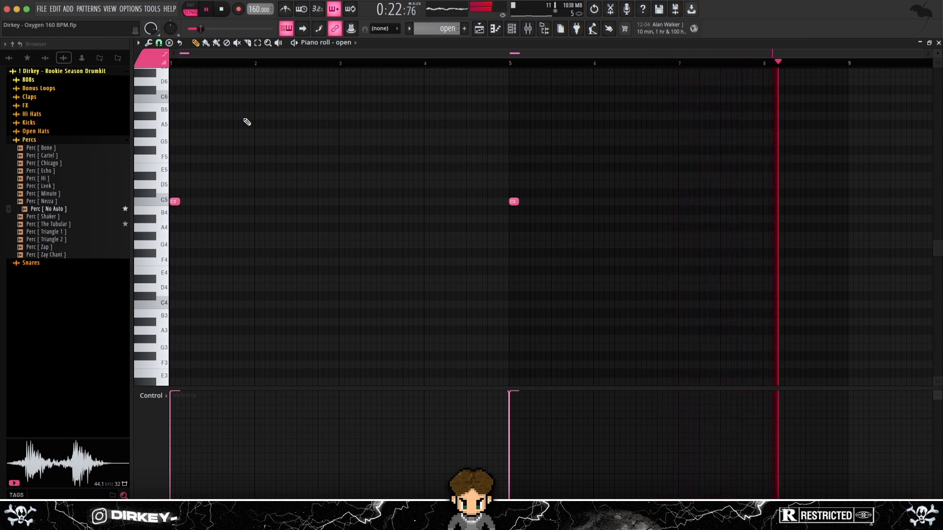
key("space")
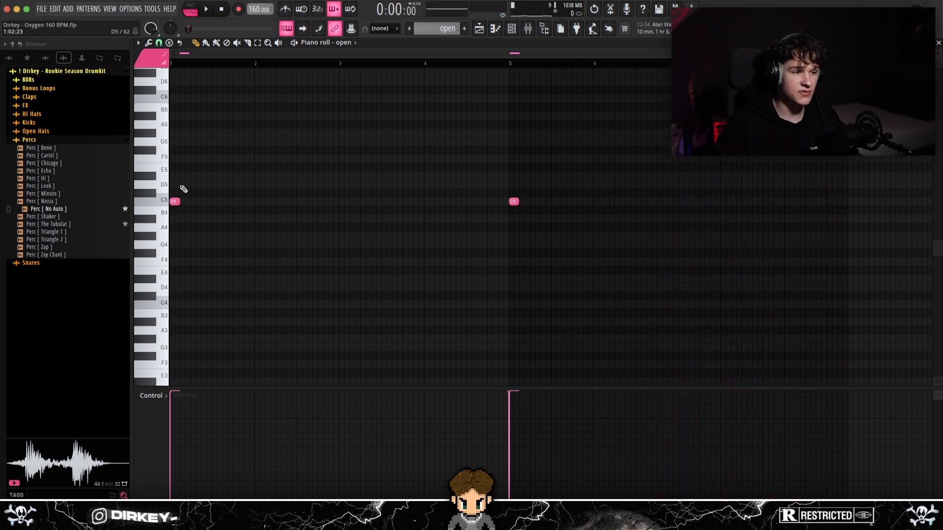
key("F5")
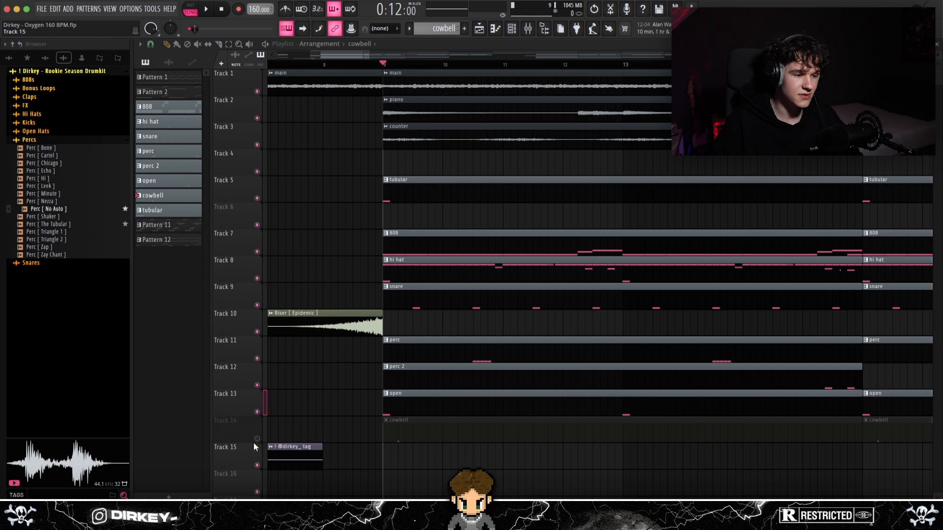
Unmute the cowbell clips on Track 14 and expand the Percs folder of the Dirkey - Heaven Sent Drumkit.
left_click(257, 439)
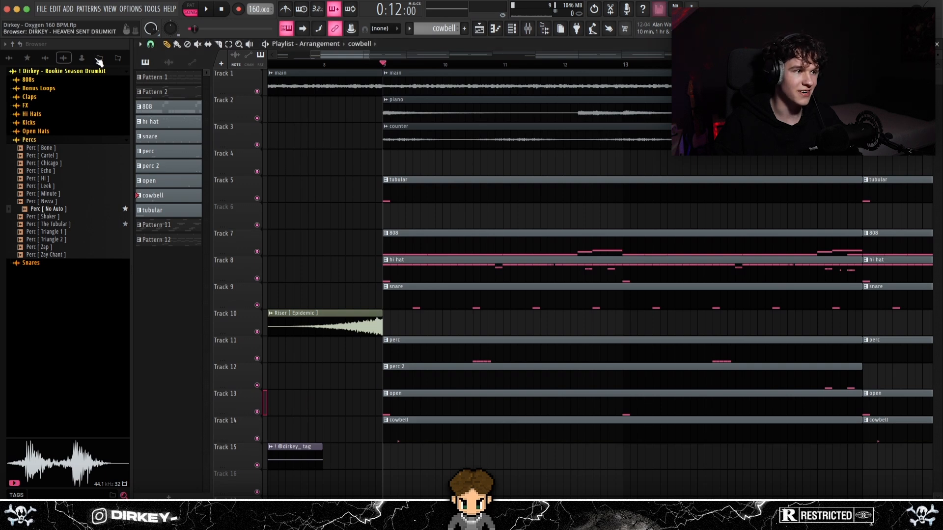
left_click(99, 60)
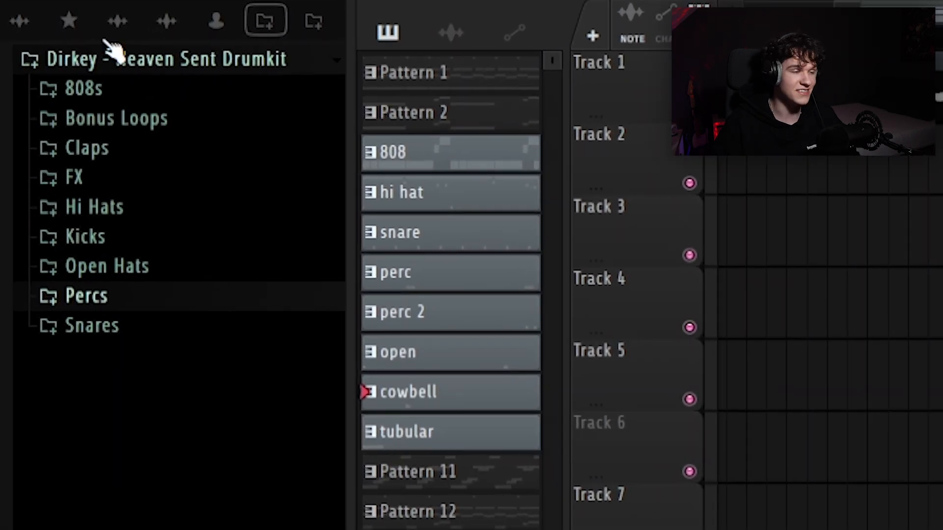
left_click(98, 301)
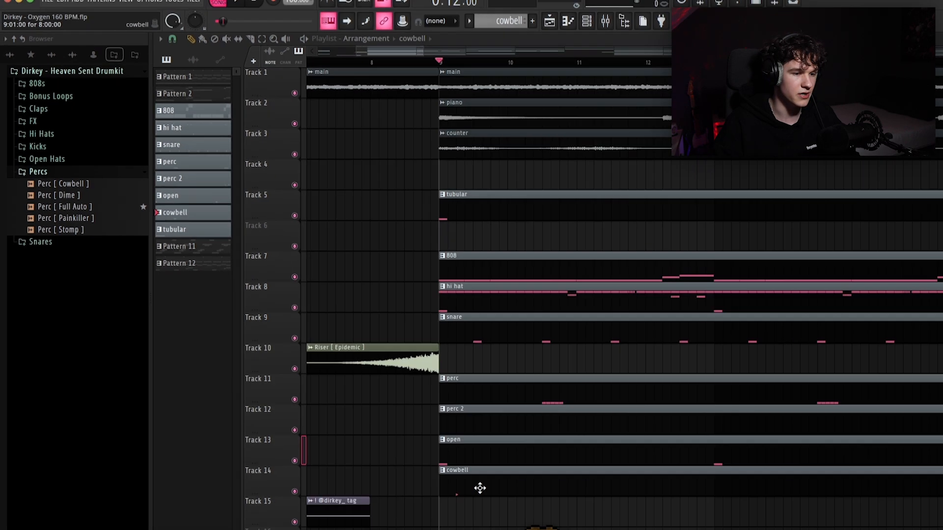
Open the cowbell pattern's piano roll and play its C5 note with the arrangement from bar 9.
double_click(480, 487)
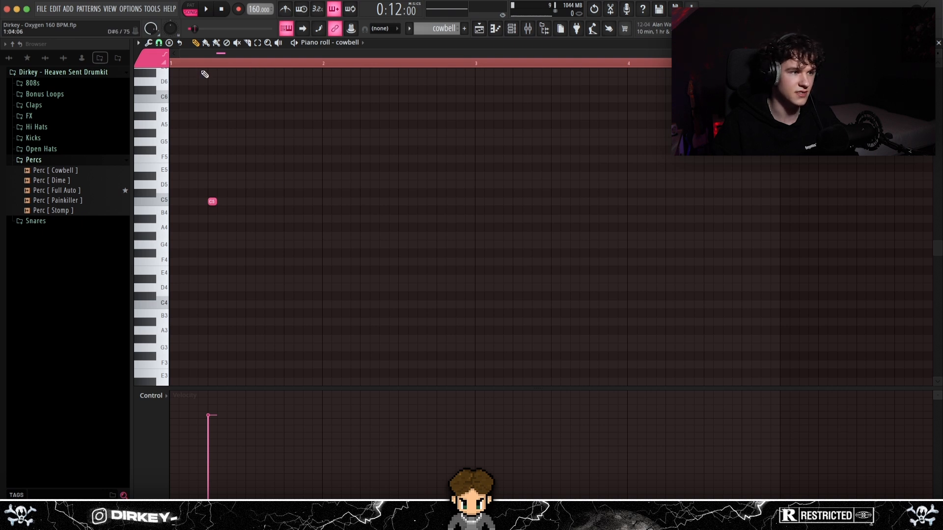
key("space")
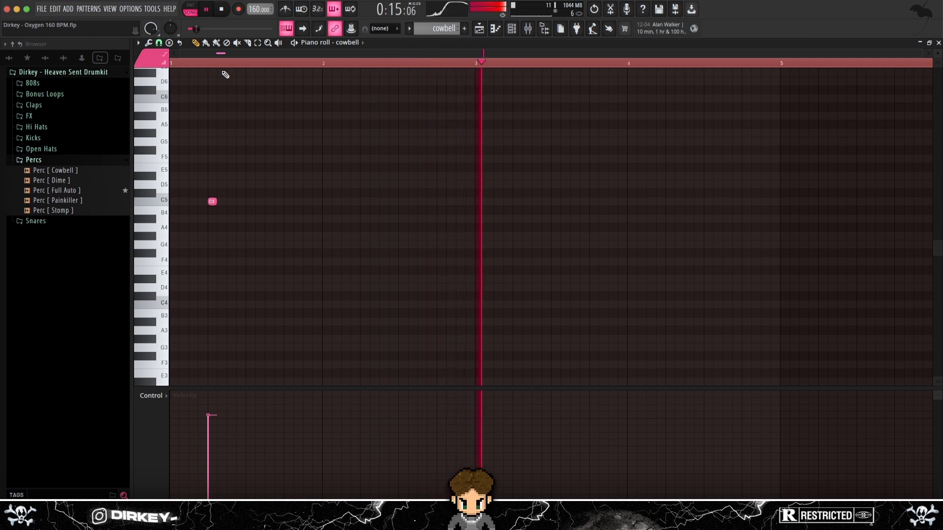
key("space")
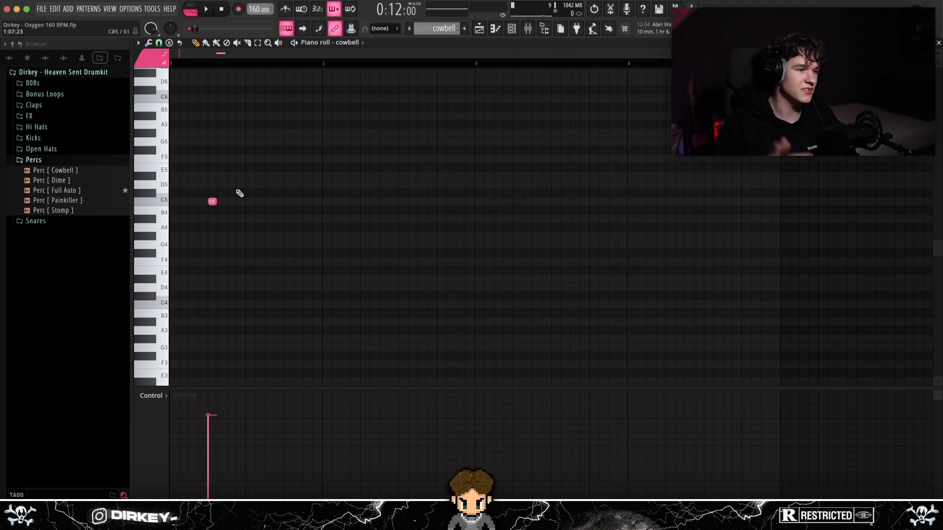
left_click_drag(221, 193, 201, 223)
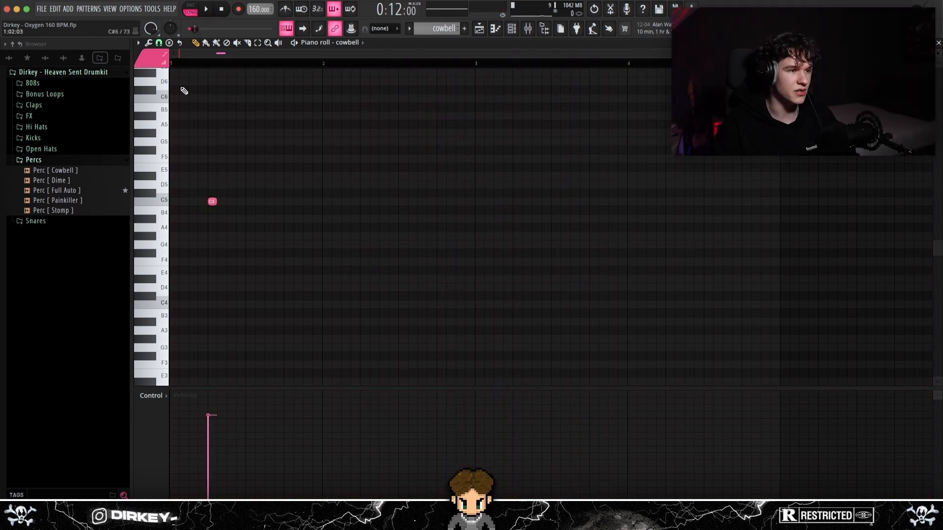
left_click_drag(234, 173, 204, 214)
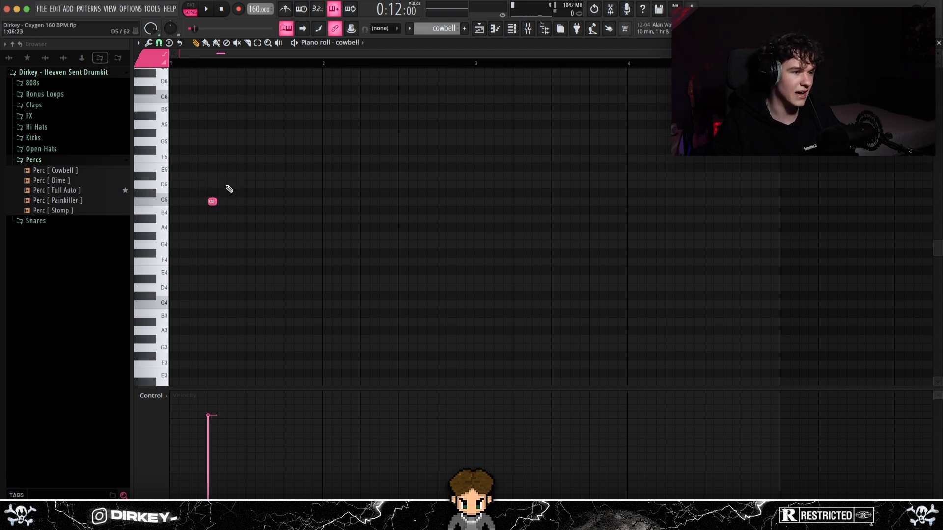
key("space")
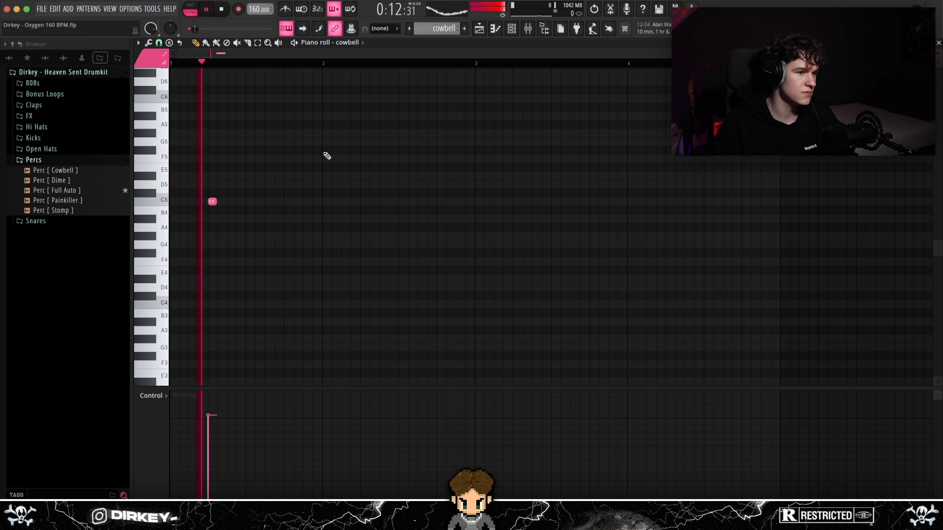
key("space")
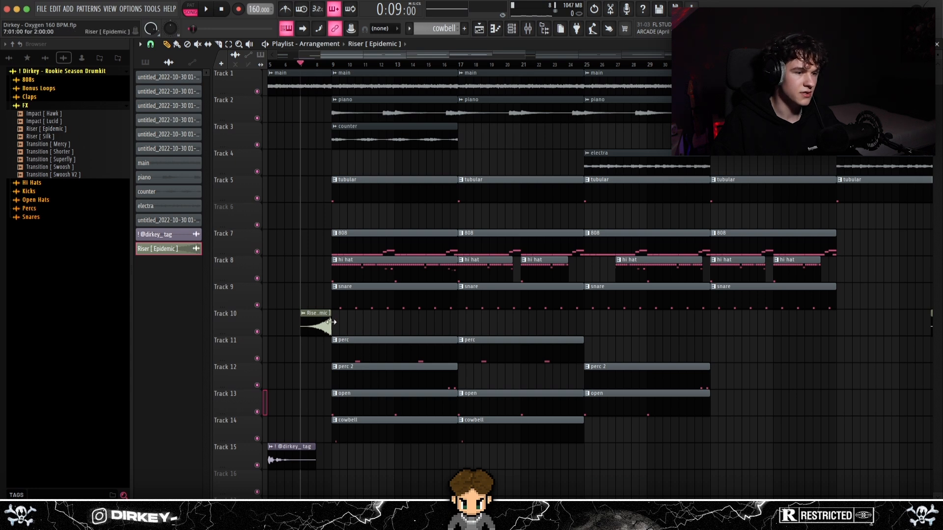
Play the arrangement from bar 7 to hear the Riser [ Epidemic ] clip on Track 10 lead into bar 9.
left_click_drag(373, 495, 300, 65)
key("space")
key("ctrl+d")
scroll(439, 67, "up", 2)
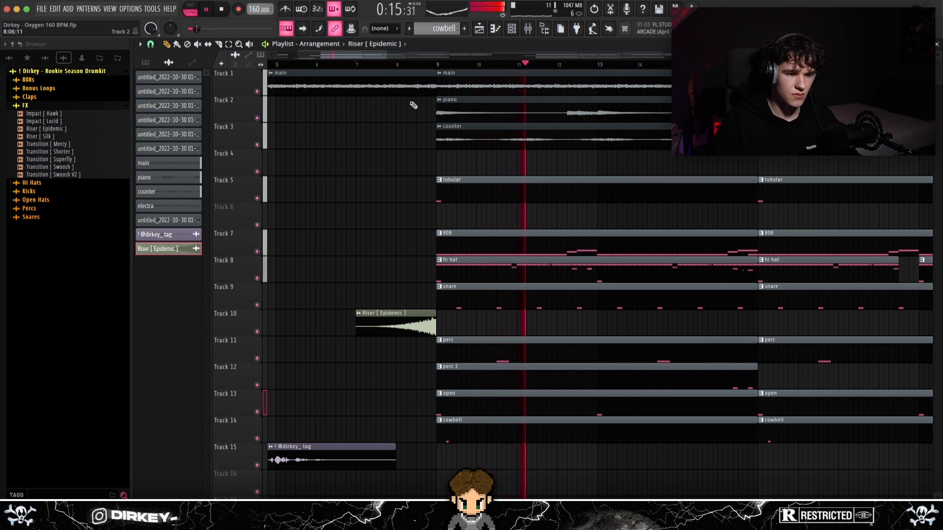
key("space")
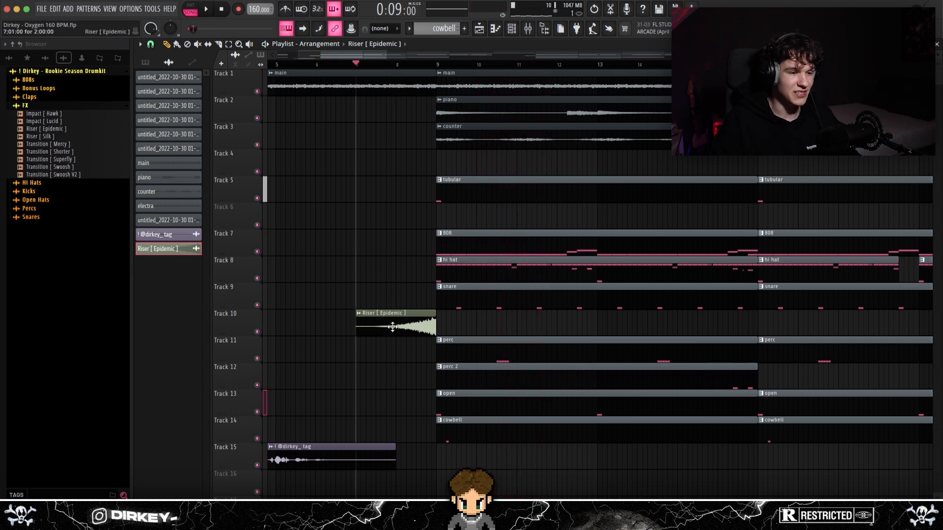